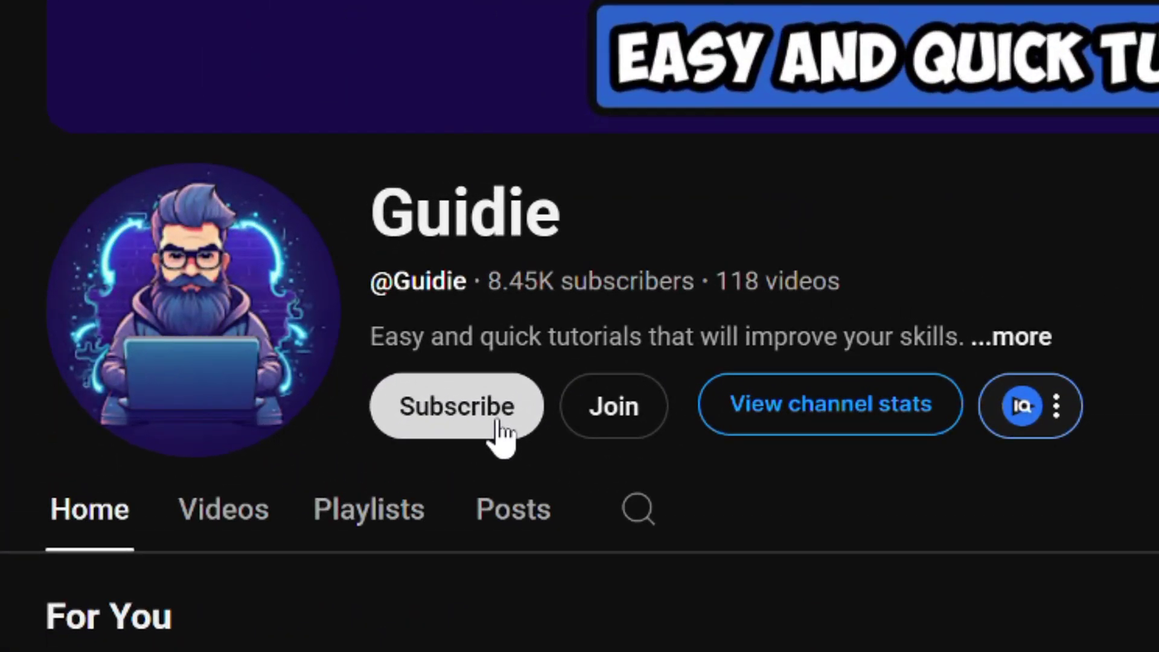
# - Get past the channel intro to the editor timeline holding the 7-second 4K vraj.mp4 clip
pyautogui.click(499, 431)
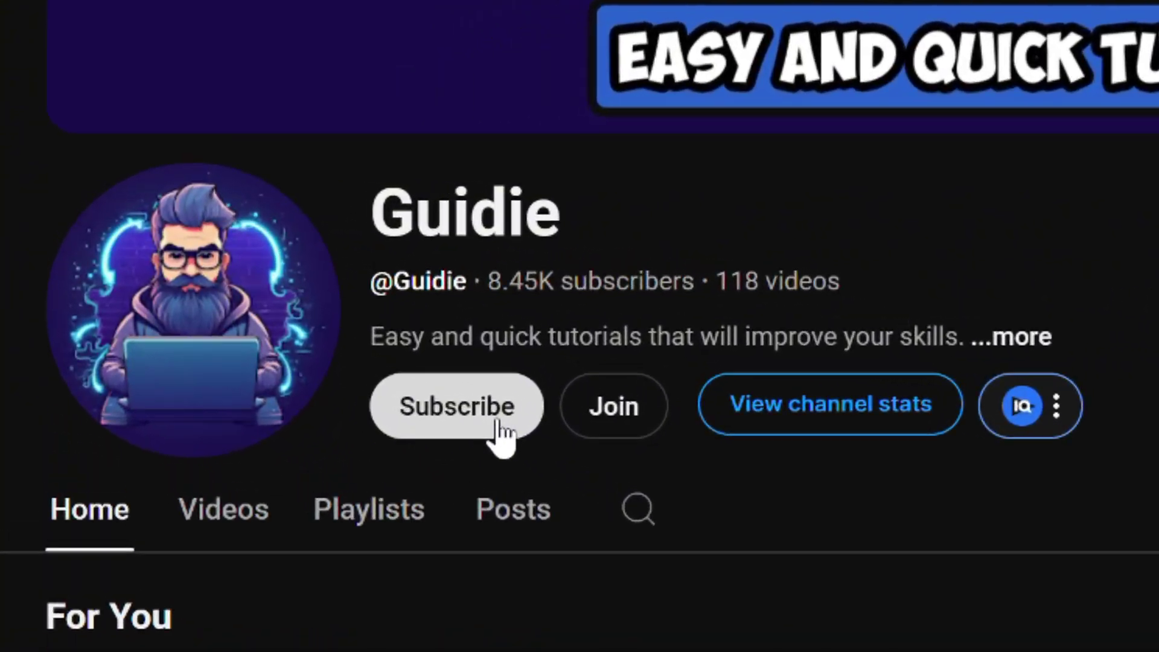
pyautogui.click(500, 430)
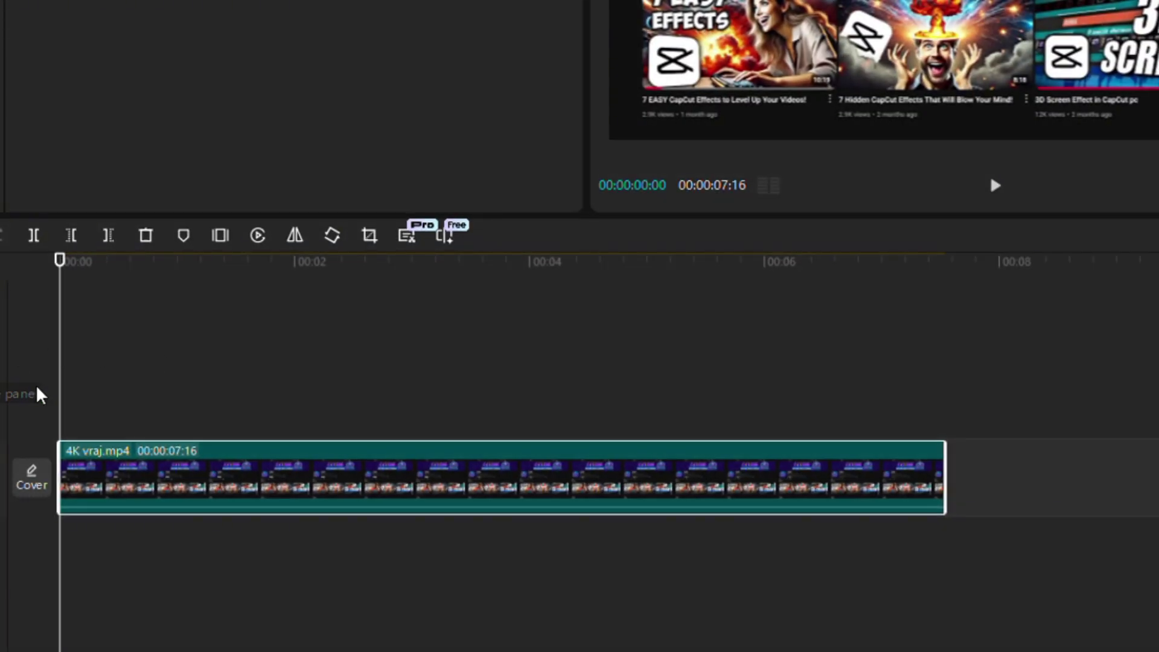
# - Keyframe 4K vraj.mp4 zooming from 136% to 305% scale, positioned onto the channel header
pyautogui.moveTo(57, 409); pyautogui.dragTo(205, 401)
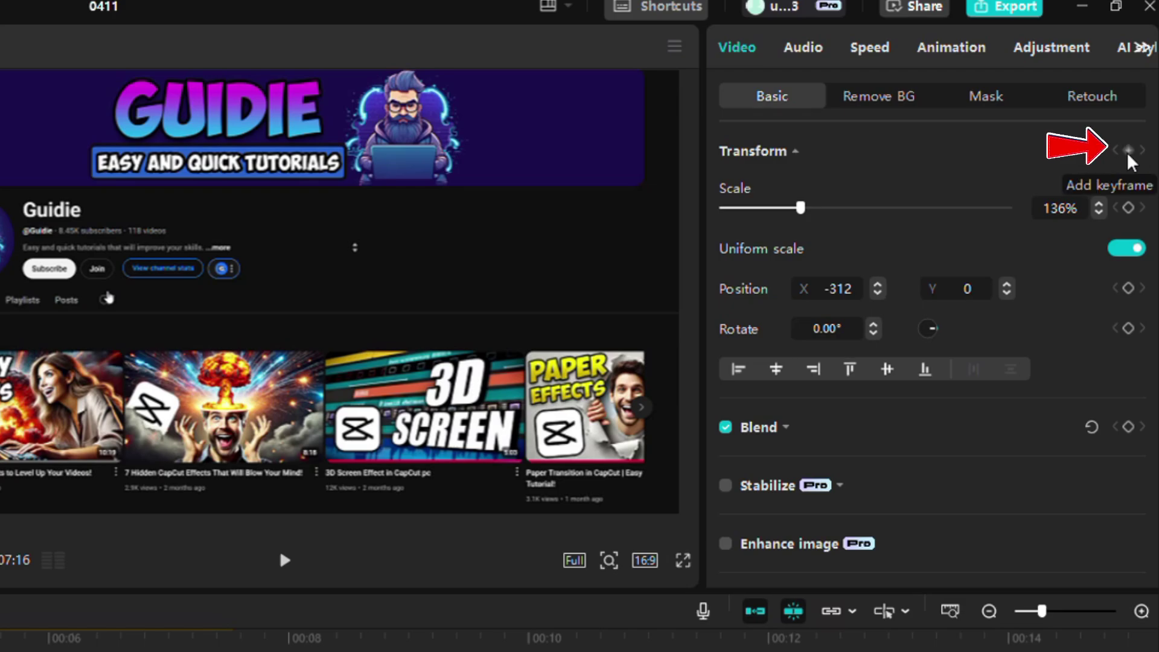
pyautogui.click(1128, 150)
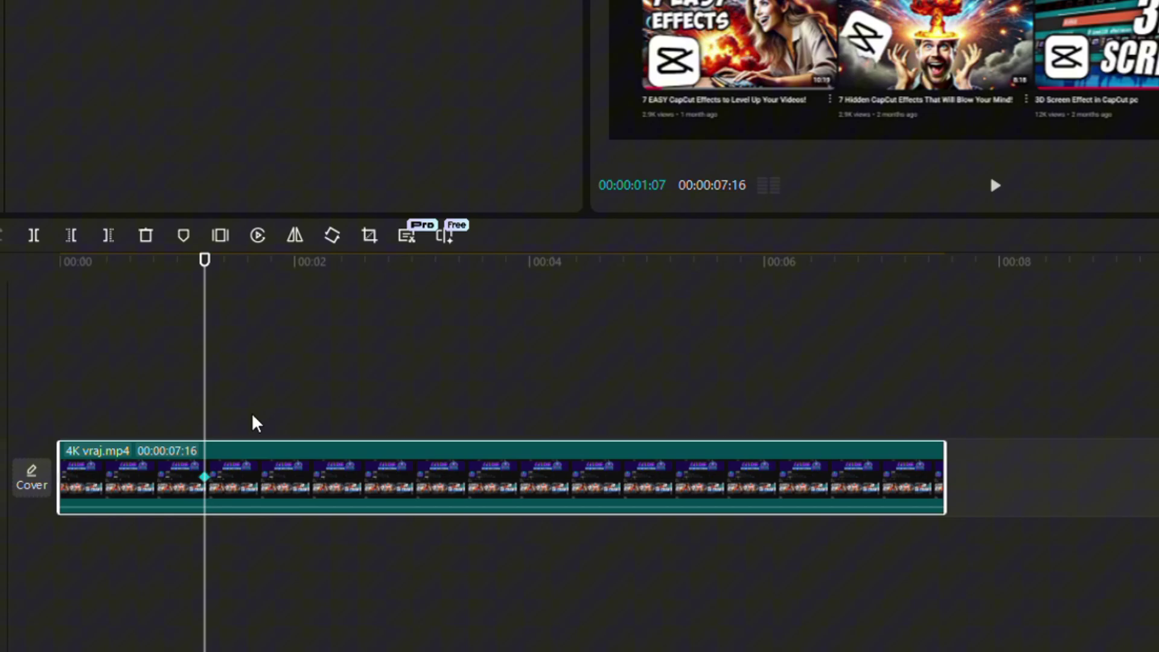
pyautogui.moveTo(205, 422); pyautogui.dragTo(243, 422)
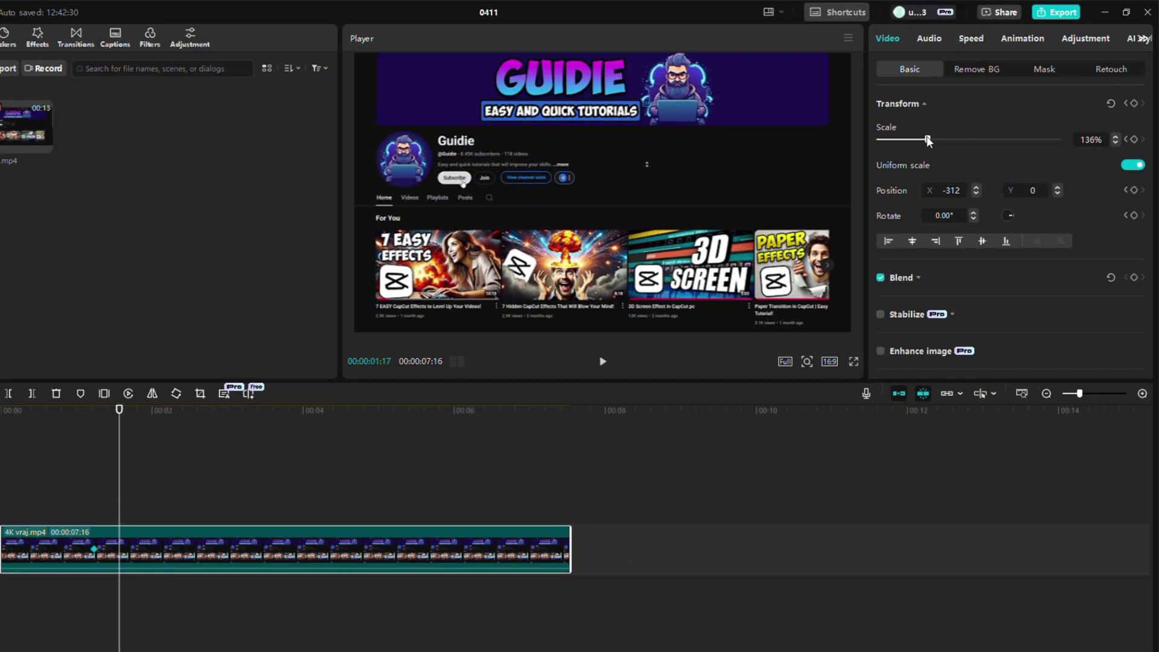
pyautogui.moveTo(927, 140); pyautogui.dragTo(989, 145)
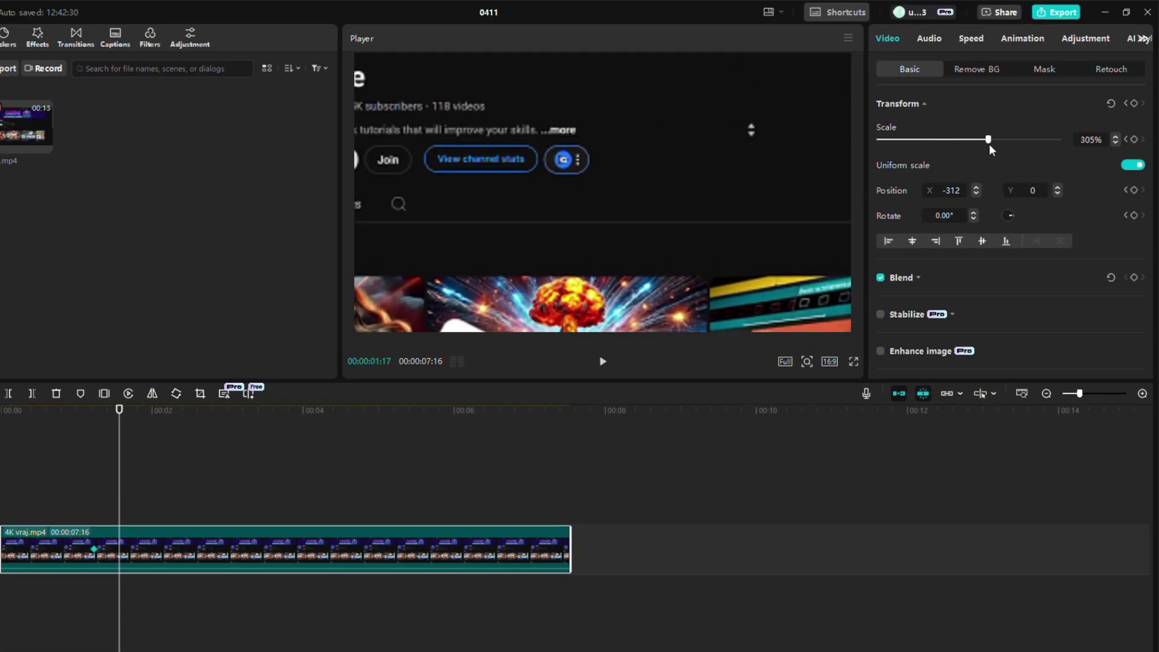
pyautogui.moveTo(456, 239); pyautogui.dragTo(679, 304)
# - Preview the zoom and drag the end keyframe later to slow it down
pyautogui.click(81, 504)
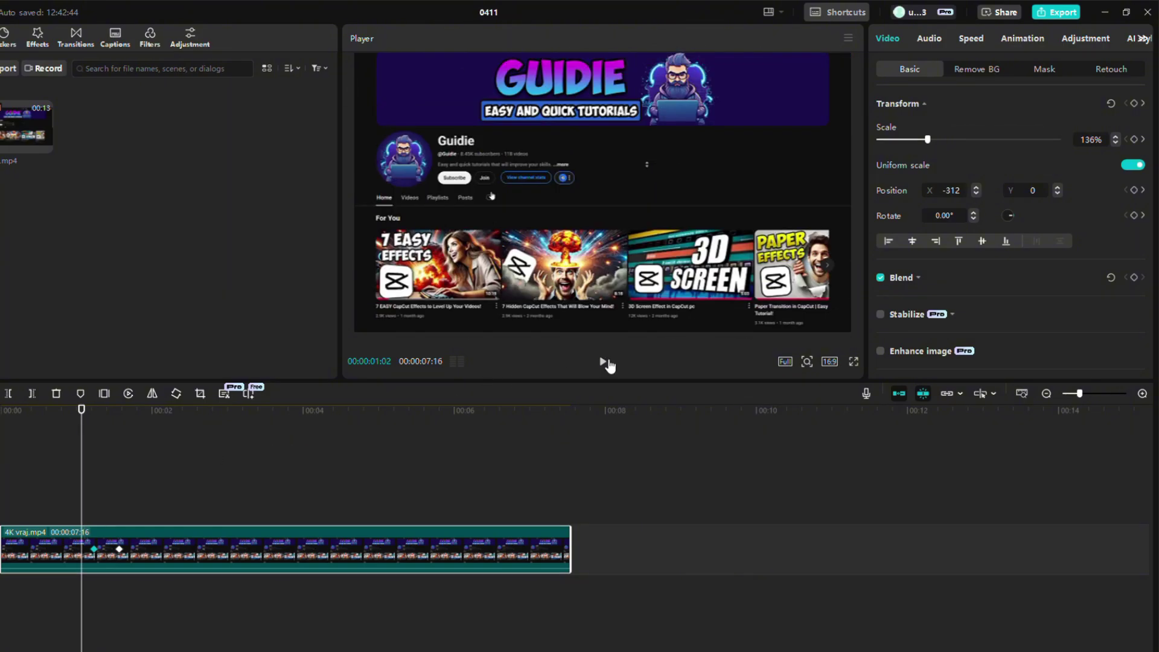
pyautogui.click(606, 363)
pyautogui.click(599, 370)
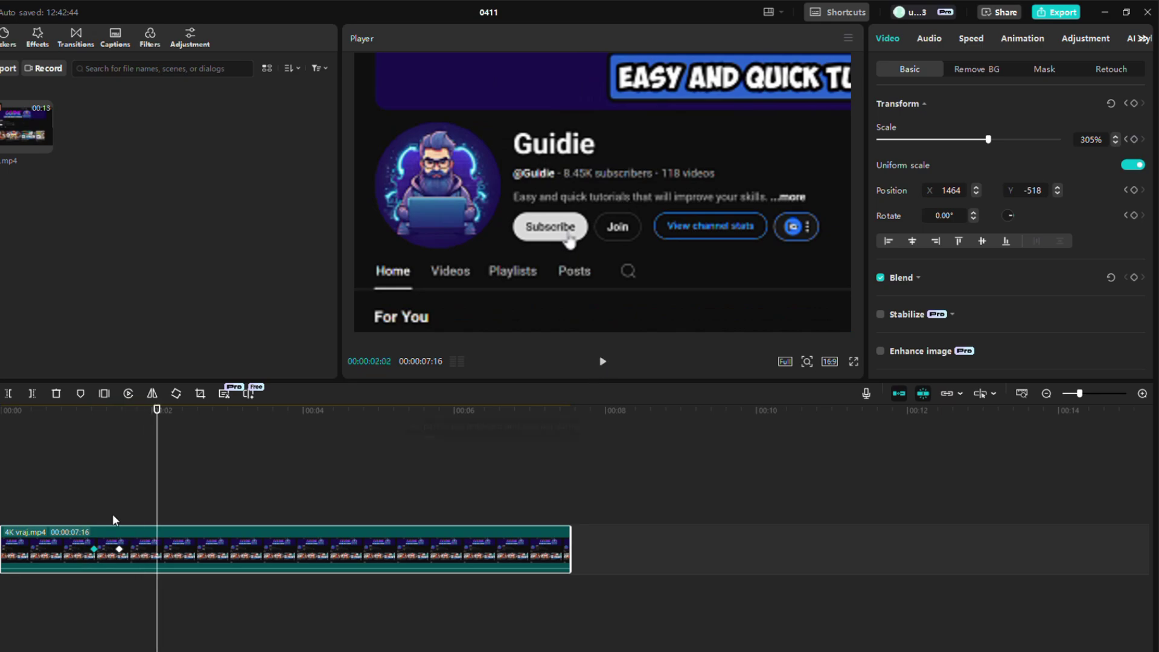
pyautogui.click(119, 550)
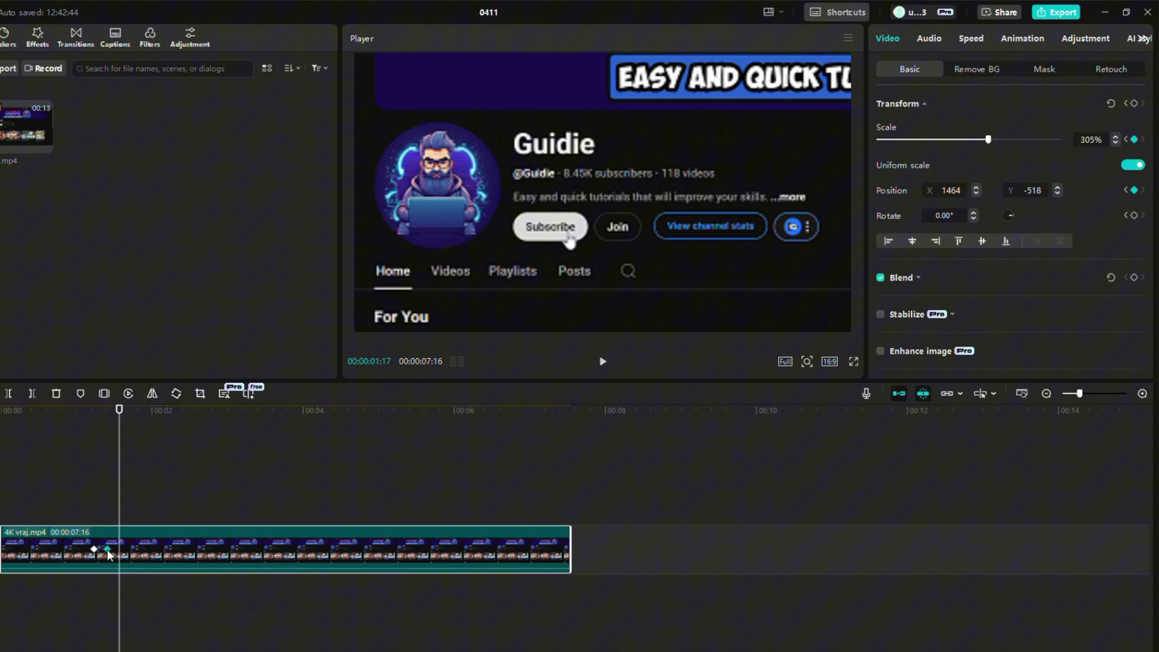
pyautogui.click(70, 422)
pyautogui.click(601, 361)
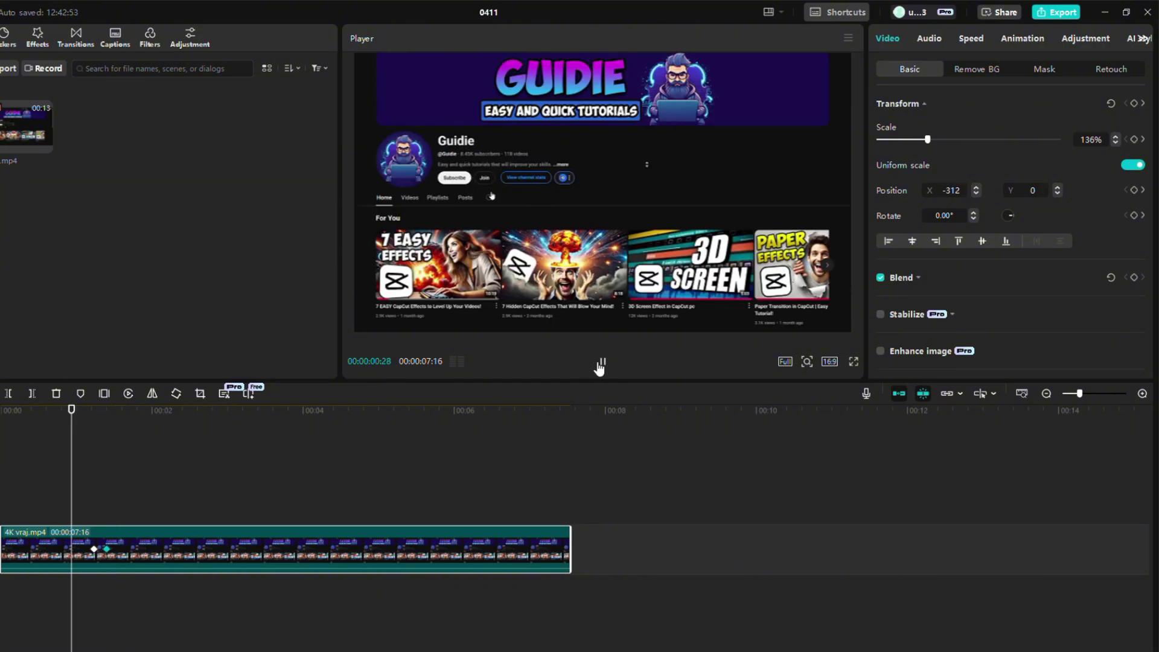
pyautogui.click(600, 364)
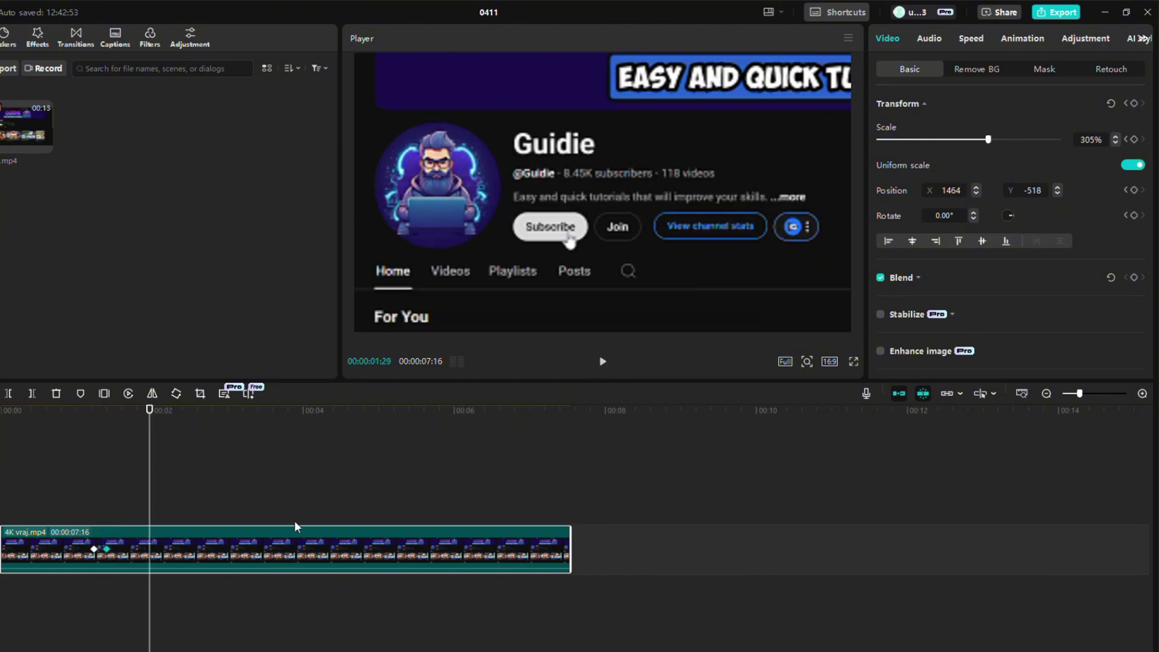
pyautogui.click(110, 552)
pyautogui.moveTo(107, 549); pyautogui.dragTo(147, 548)
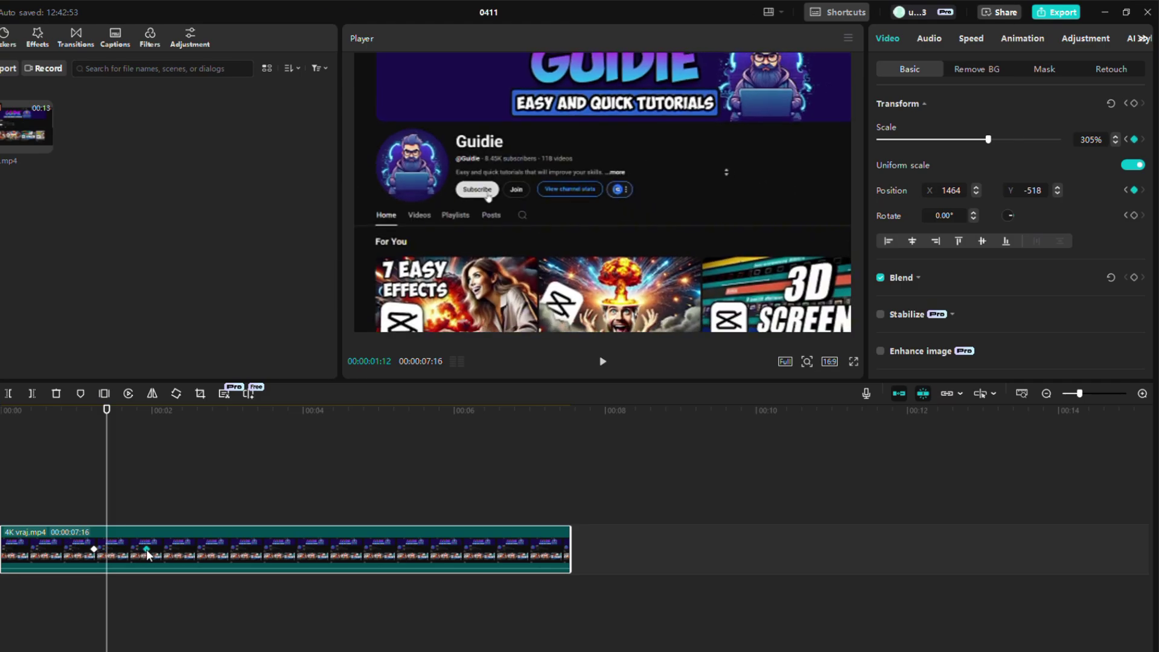
# - Play back the slower zoom animation up to about three seconds
pyautogui.click(84, 552)
pyautogui.click(603, 361)
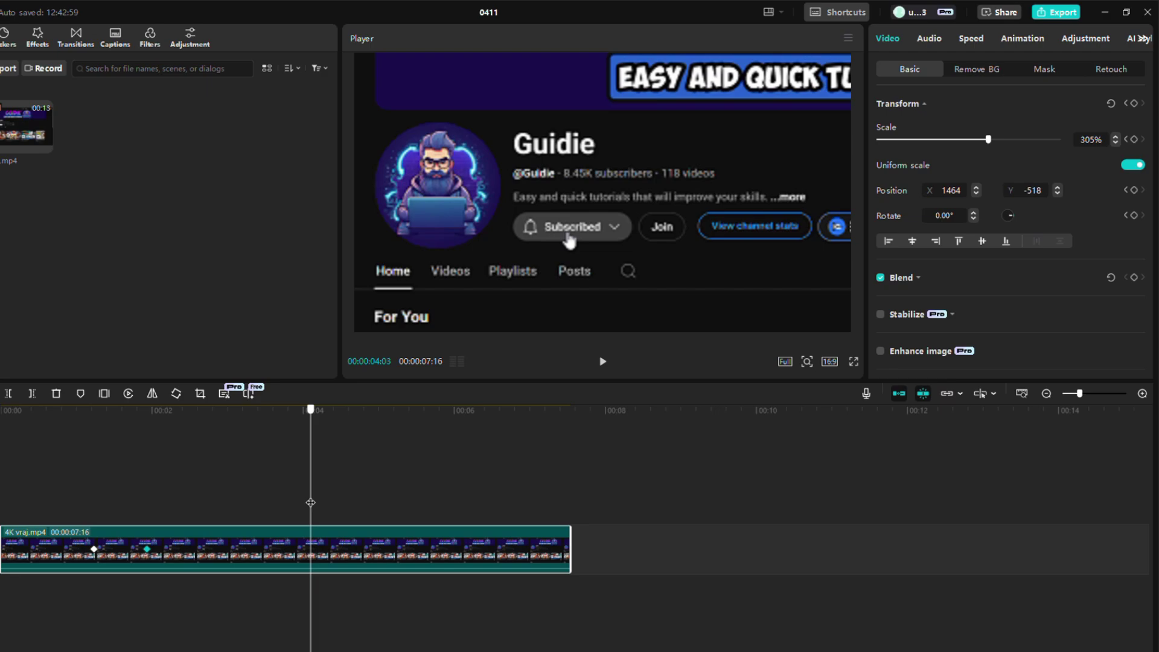
pyautogui.moveTo(310, 503); pyautogui.dragTo(276, 508)
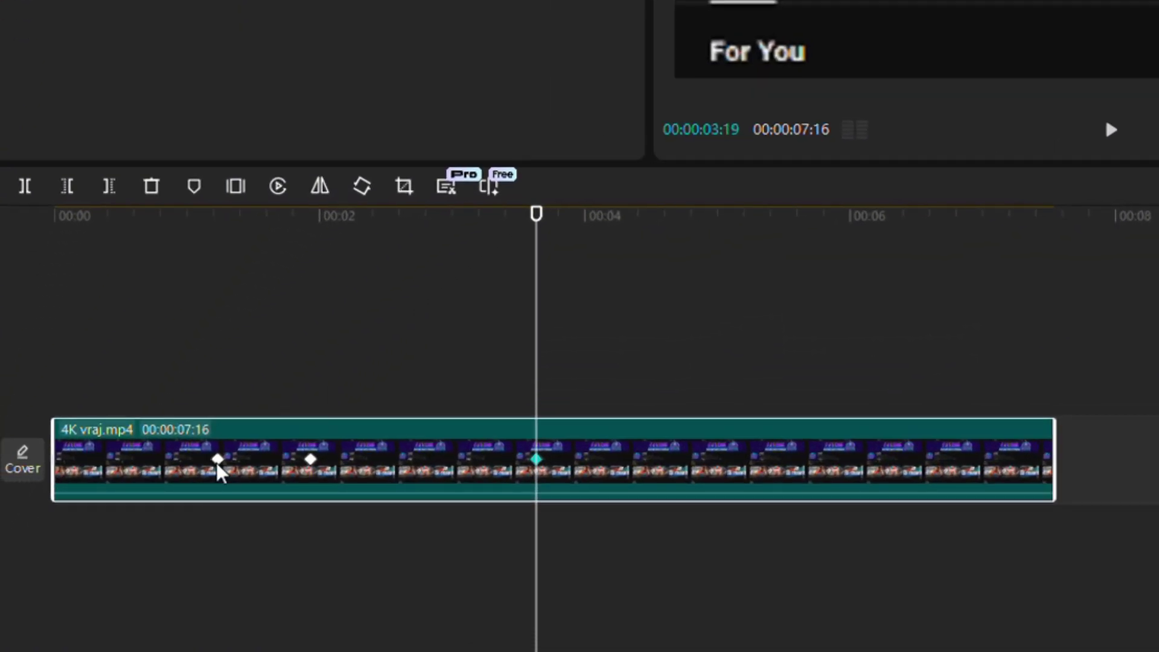
# - Copy the first zoom keyframe and paste it at about 04:02
pyautogui.click(218, 462)
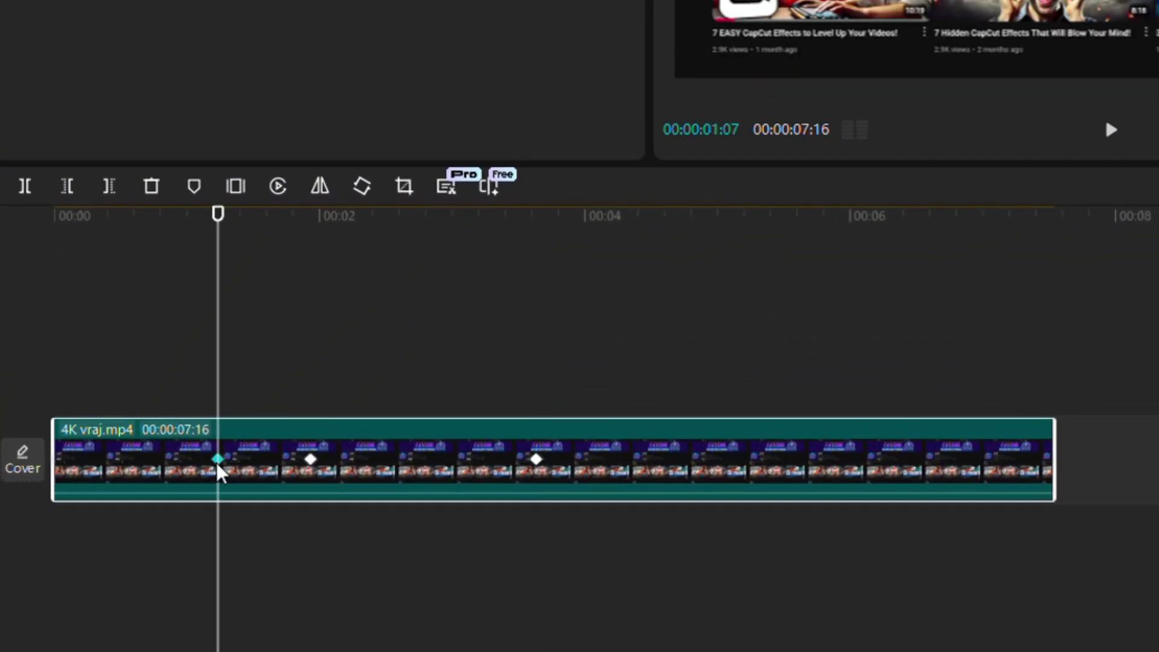
pyautogui.hotkey('ctrl', 'c')
pyautogui.moveTo(217, 387); pyautogui.dragTo(616, 388)
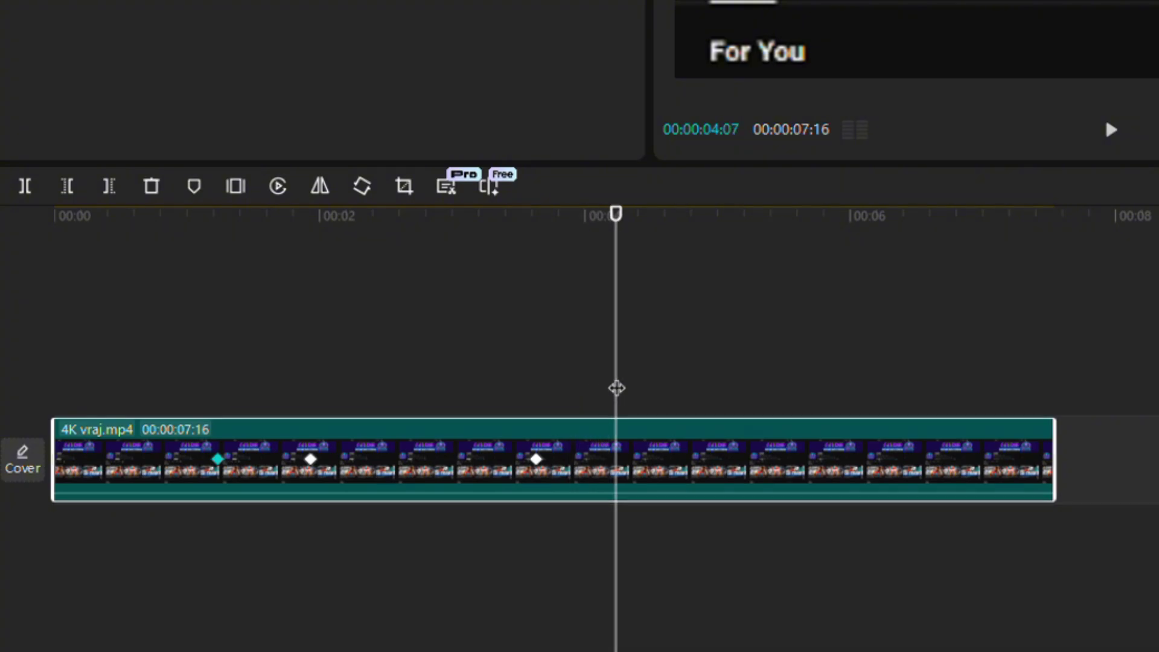
pyautogui.hotkey('alt', 'k')
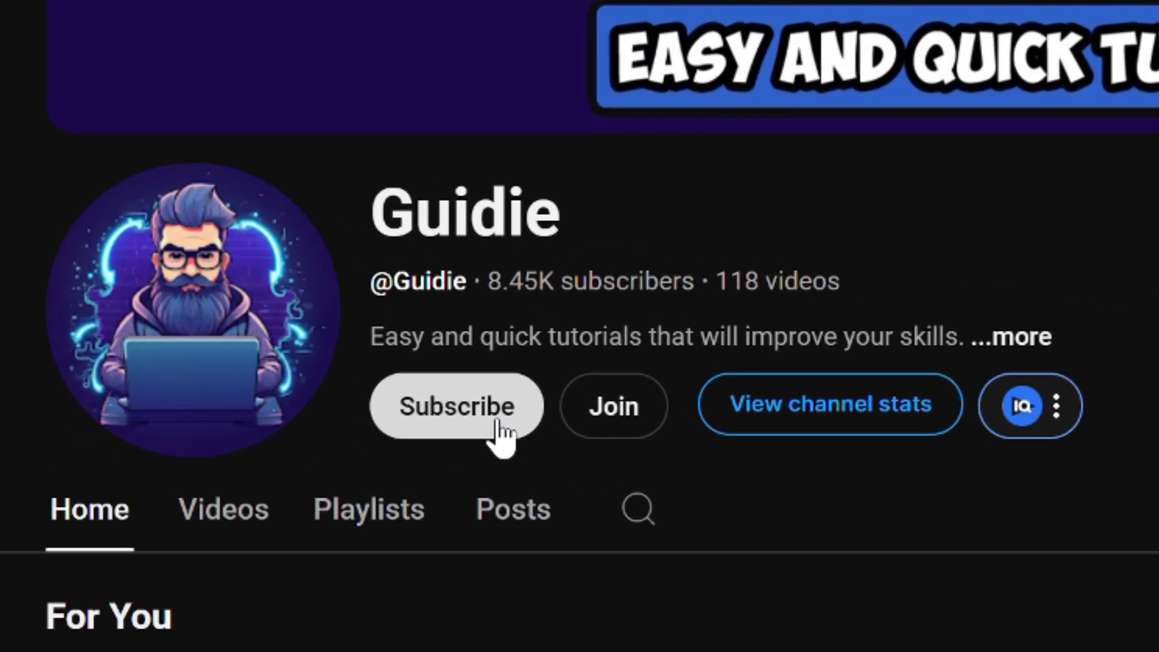
pyautogui.click(497, 424)
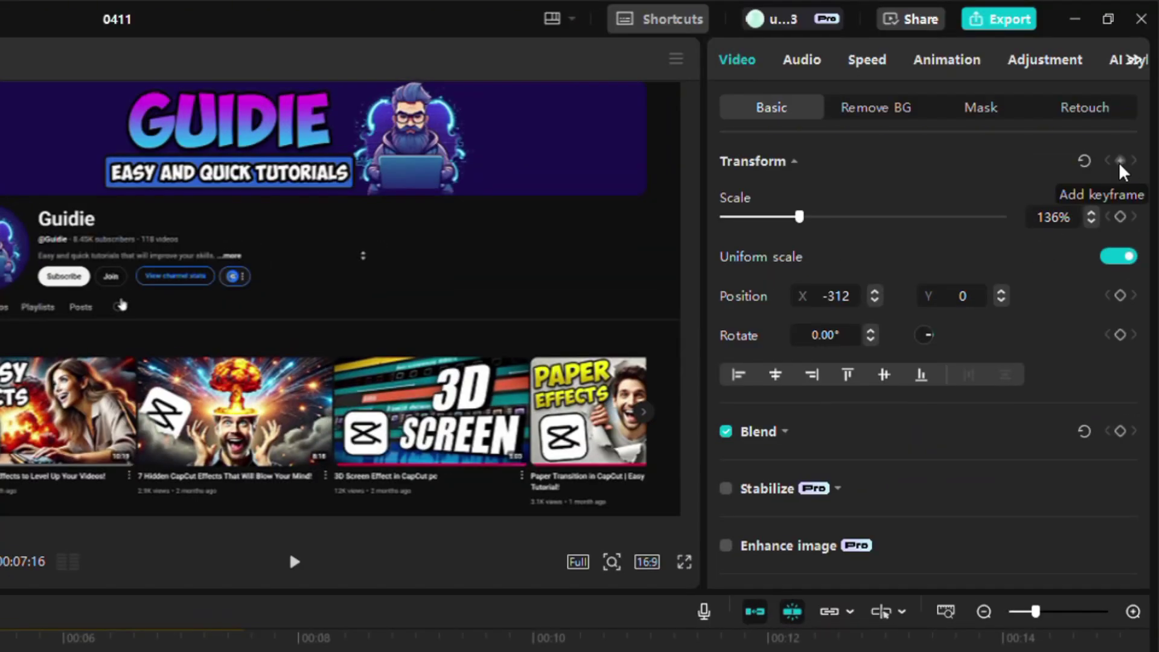
# - Keyframe zoom in.mp4 at 172% to pan from X 946, Y 562 to X -1376, Y -685
pyautogui.click(1120, 161)
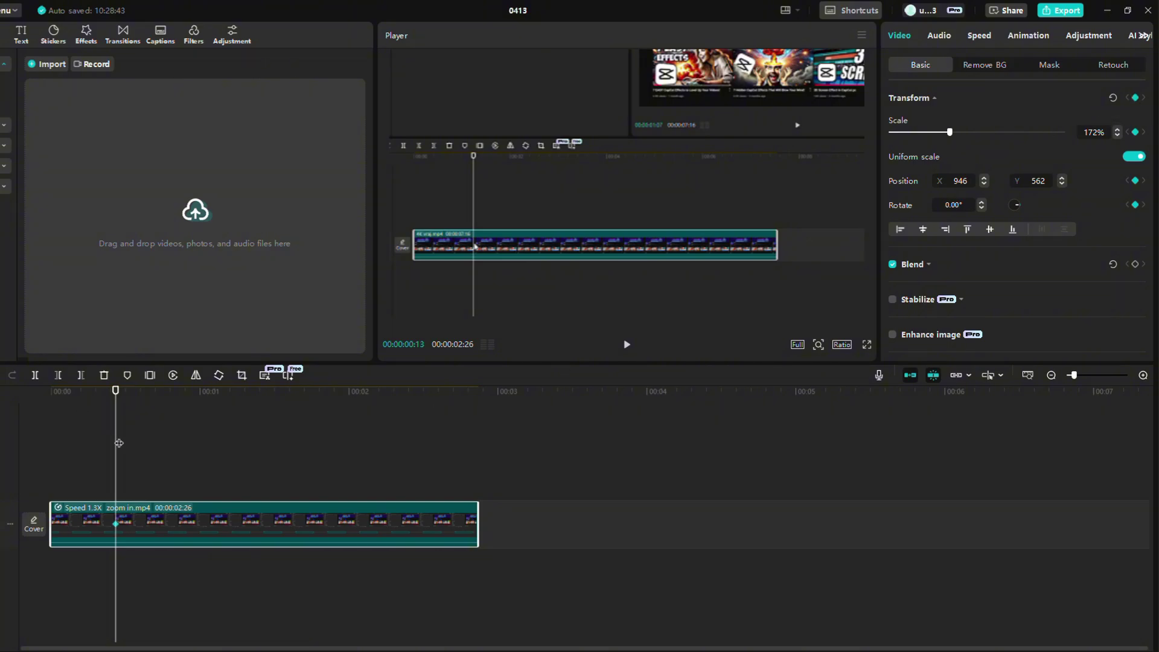
pyautogui.moveTo(119, 443); pyautogui.dragTo(171, 443)
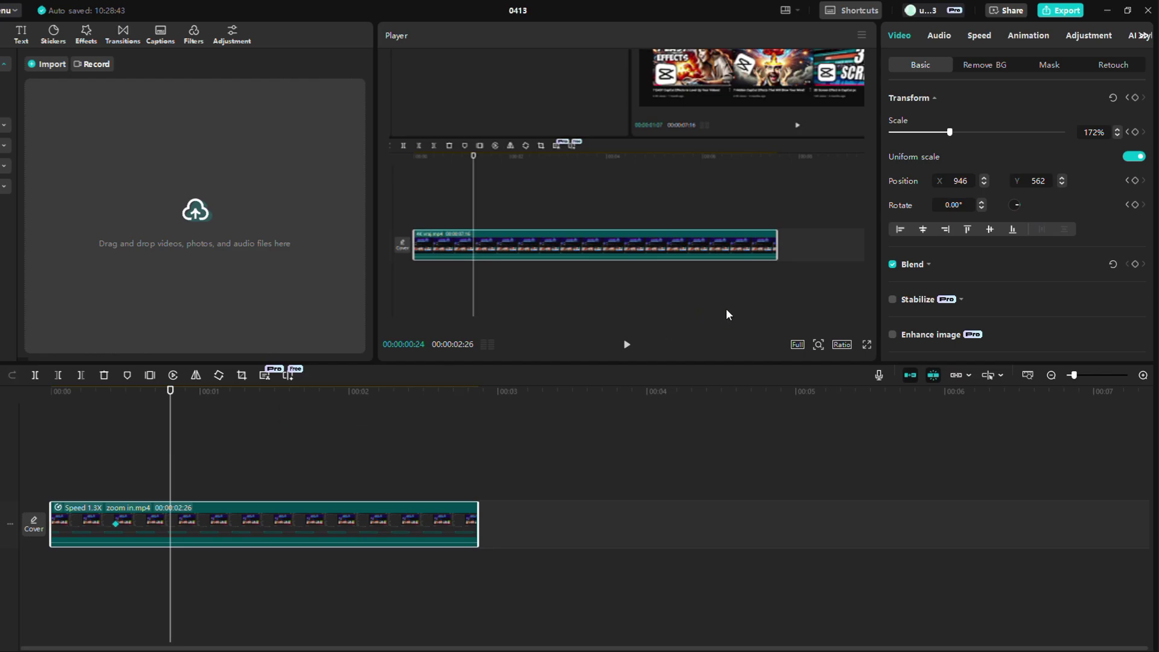
pyautogui.moveTo(726, 128); pyautogui.dragTo(647, 235)
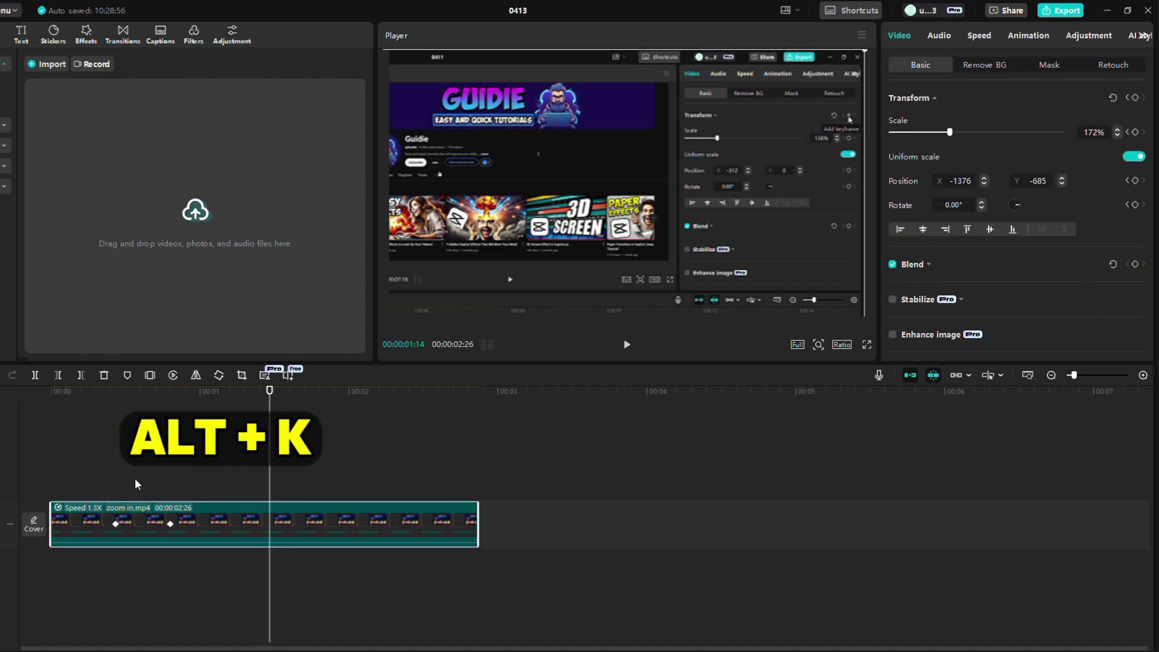
# - Show the keyframe graph lanes with Alt+K and expand the X position curve (1844 to -2880)
pyautogui.hotkey('alt', 'k')
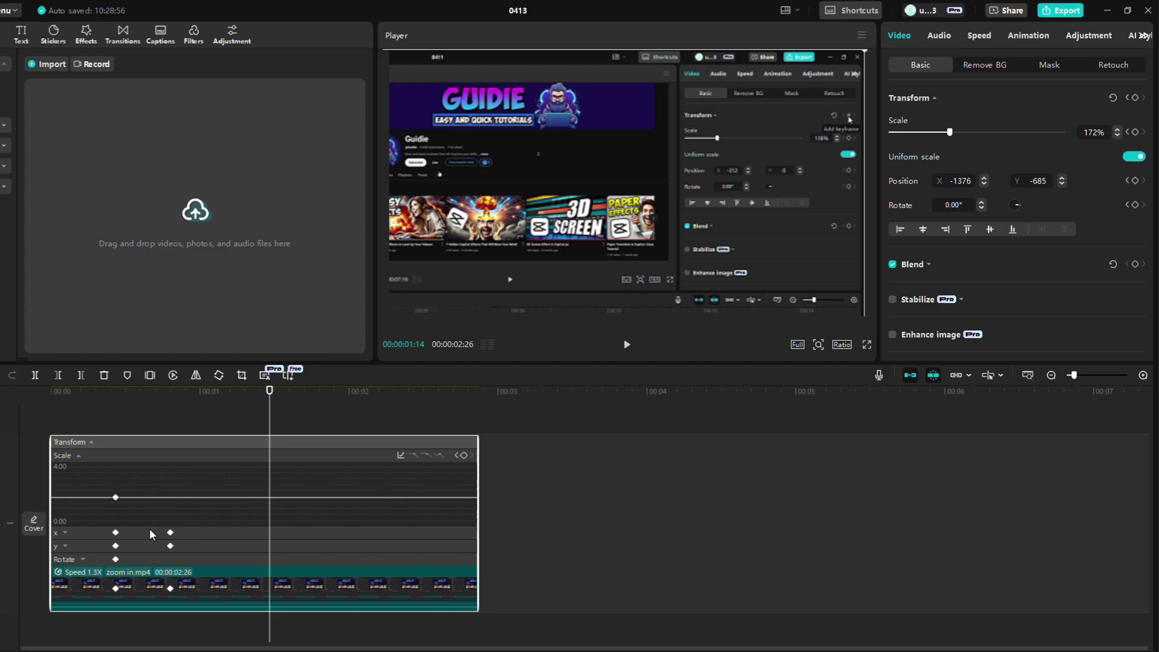
pyautogui.click(151, 533)
# - Apply the Quad Ease preset curve to the x-position keyframe segment
pyautogui.rightClick(146, 537)
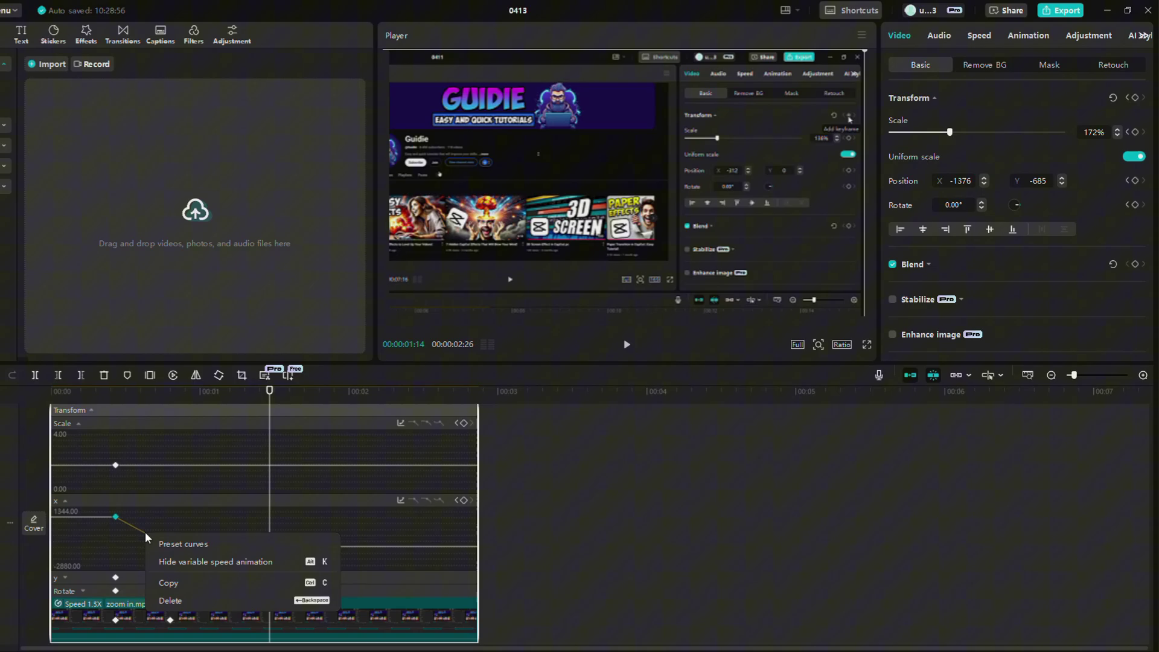
pyautogui.click(181, 543)
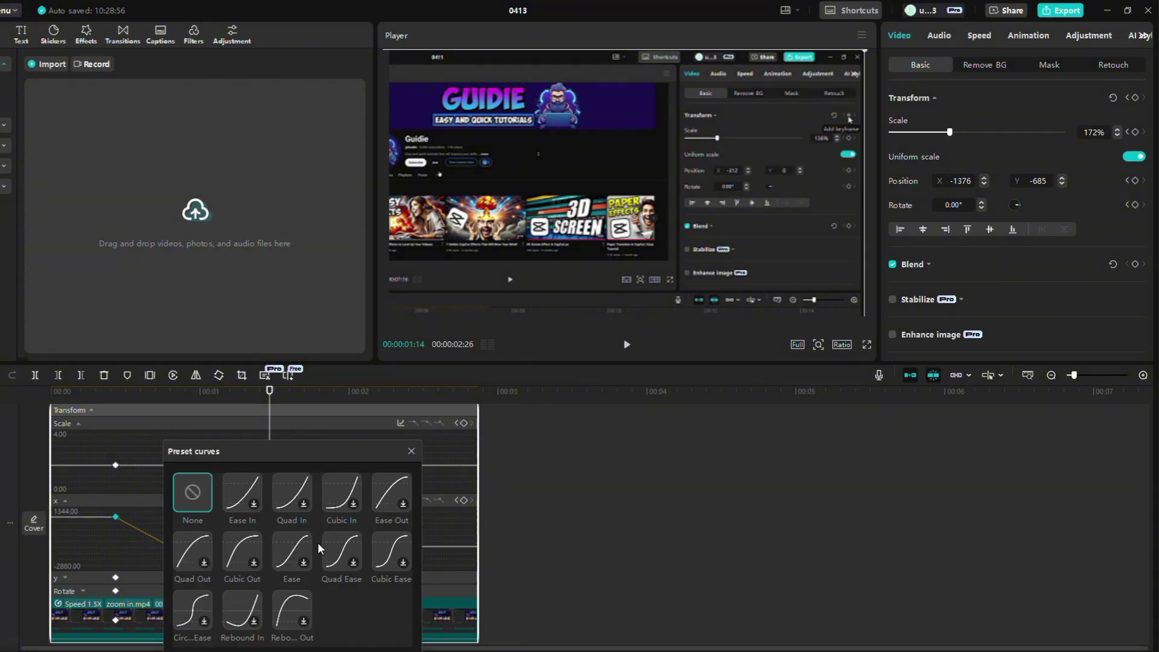
pyautogui.click(340, 555)
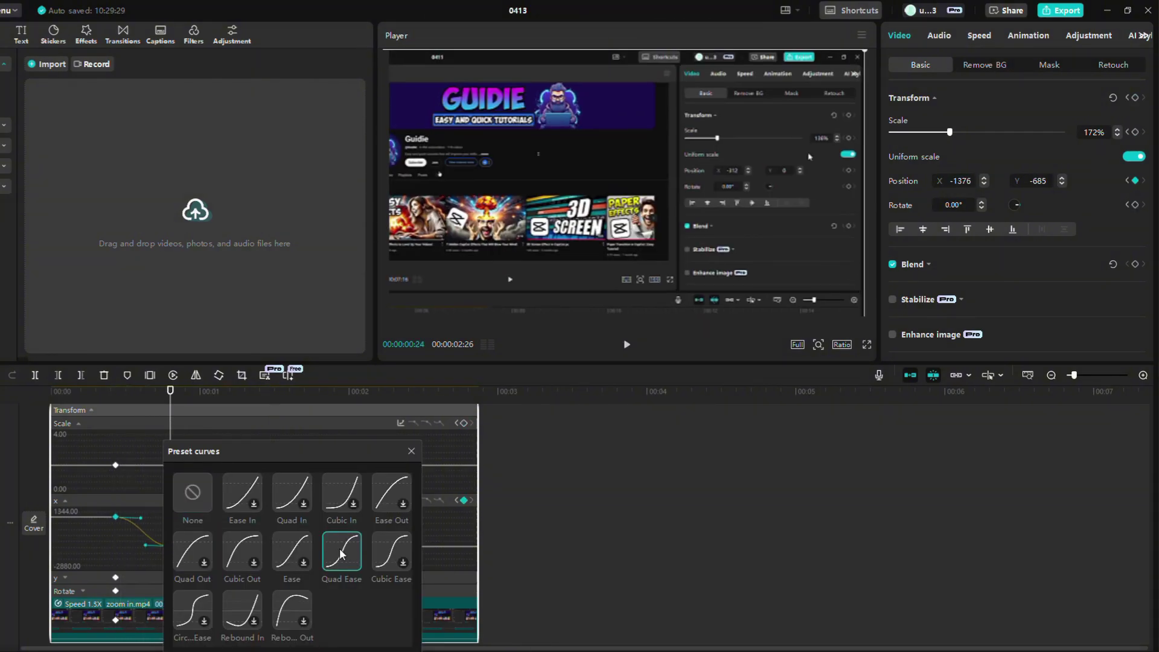
pyautogui.click(412, 450)
# - Apply the Quad Ease preset curve to the y-position keyframe segment
pyautogui.click(153, 580)
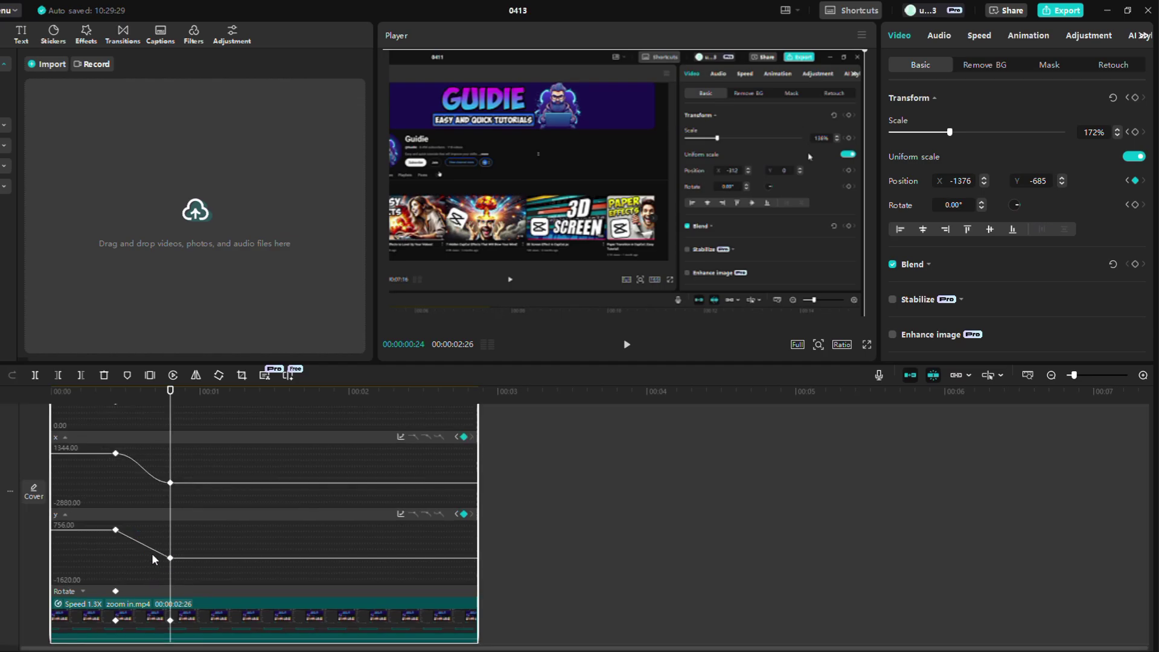
pyautogui.rightClick(152, 549)
pyautogui.click(163, 556)
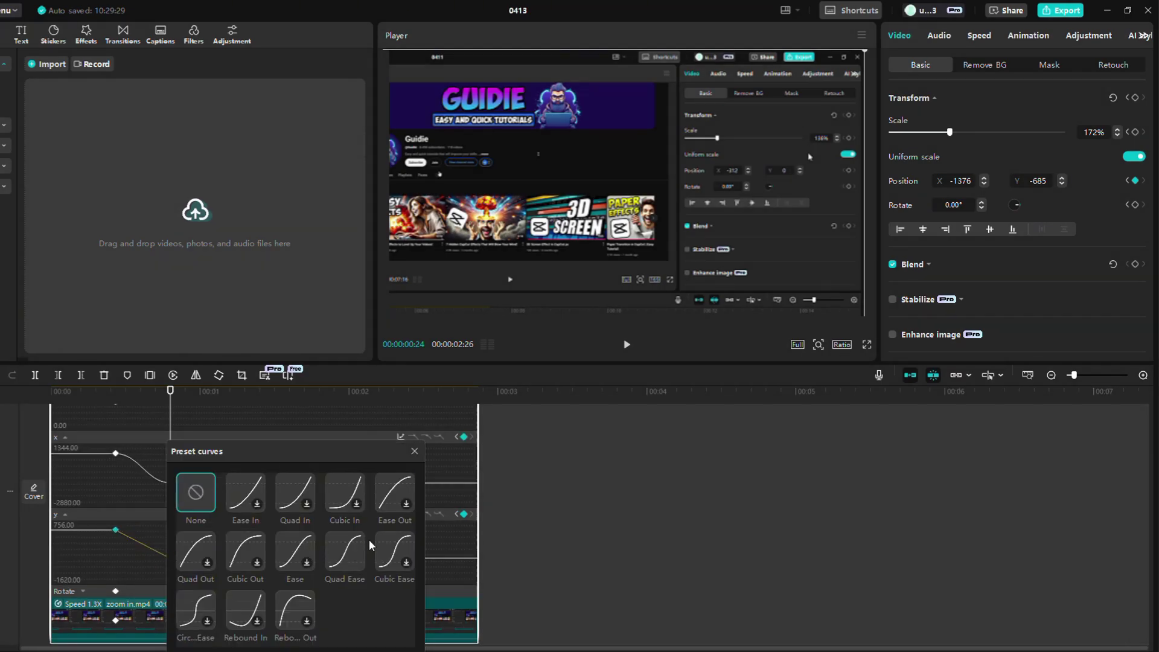
pyautogui.click(358, 551)
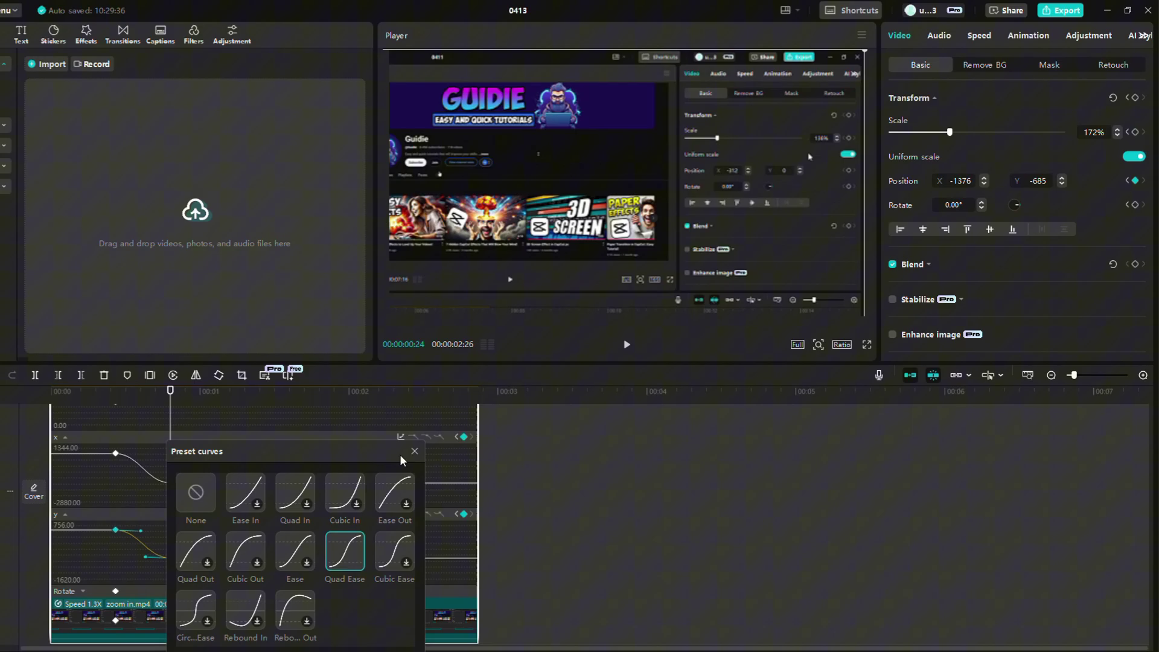
pyautogui.click(415, 451)
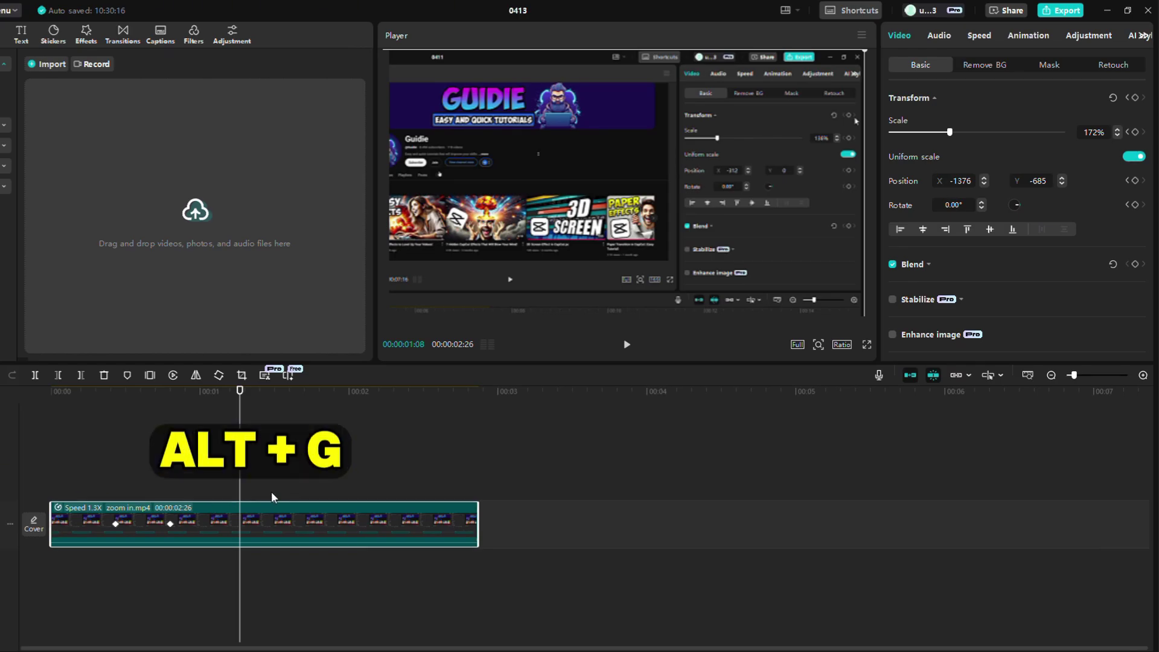
# - Make zoom in.mp4 a compound clip with motion blur at 20 and play it from the start
pyautogui.hotkey('alt', 'g')
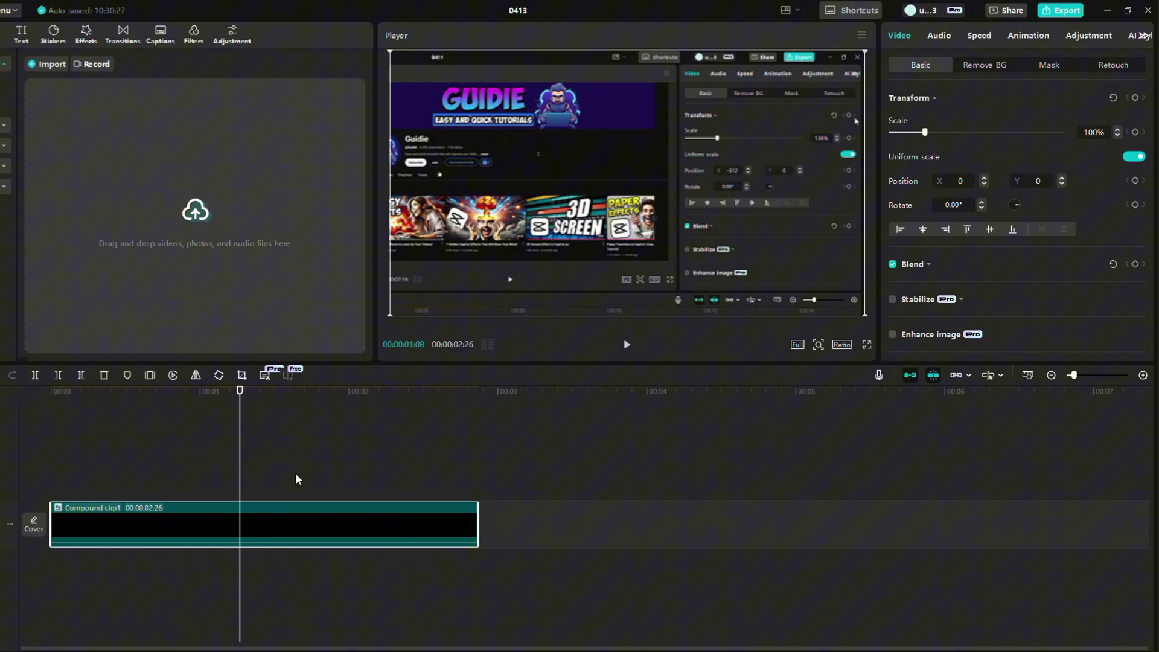
pyautogui.scroll(-6, 1066, 264)
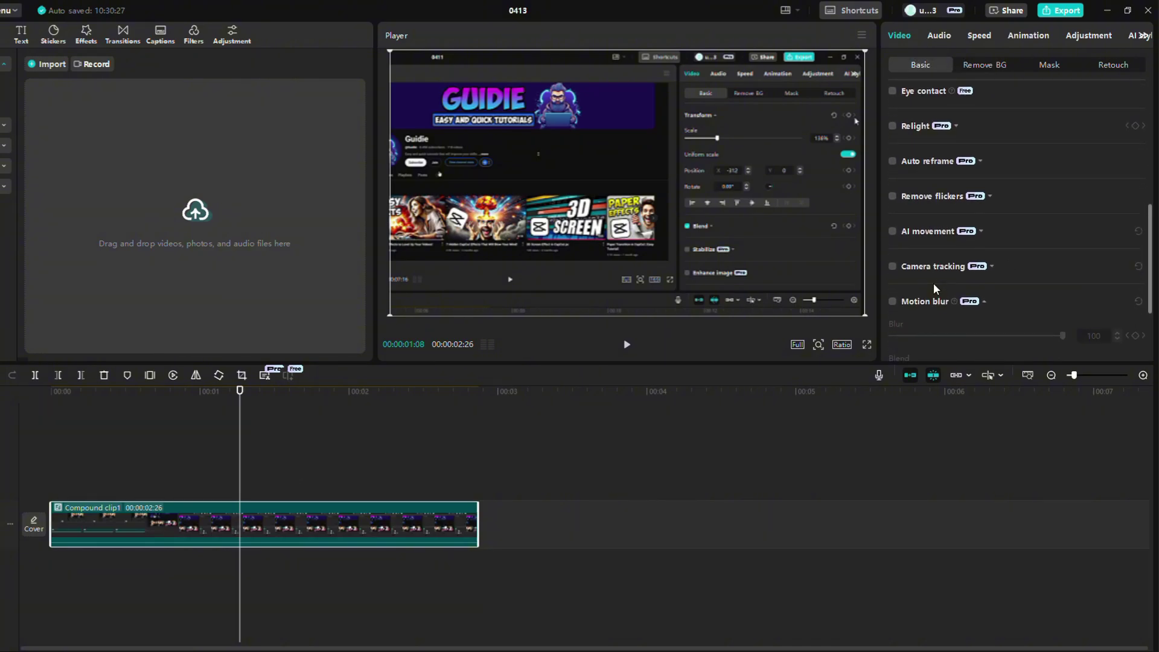
pyautogui.scroll(-1, 895, 309)
pyautogui.click(892, 255)
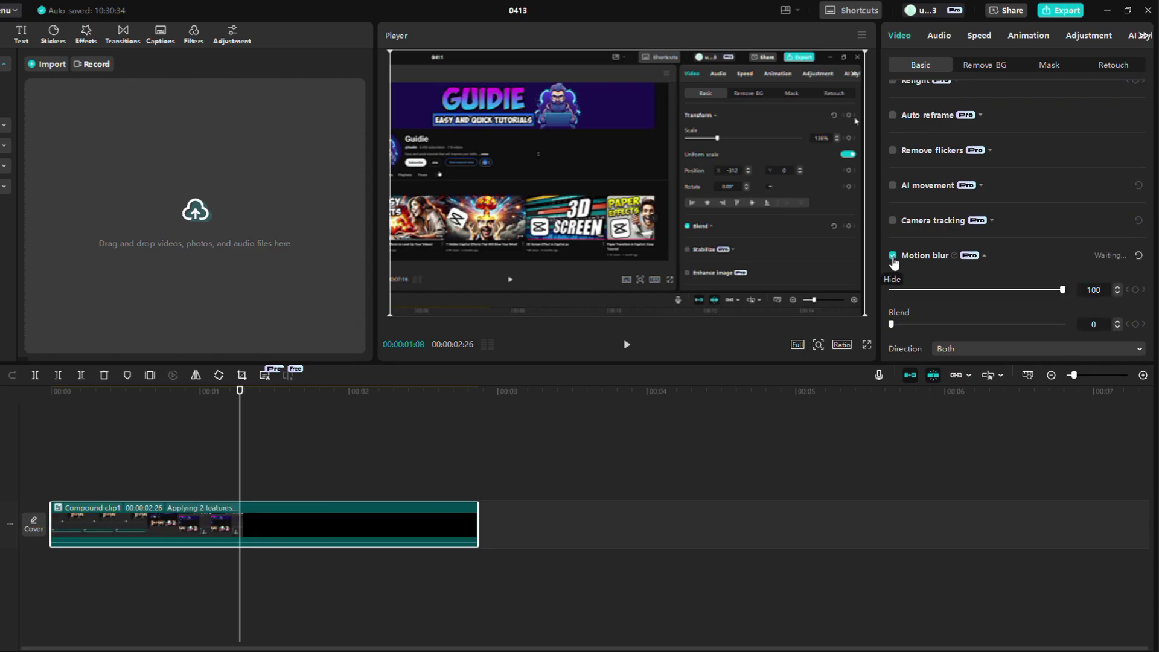
pyautogui.click(920, 290)
pyautogui.moveTo(921, 290); pyautogui.dragTo(927, 290)
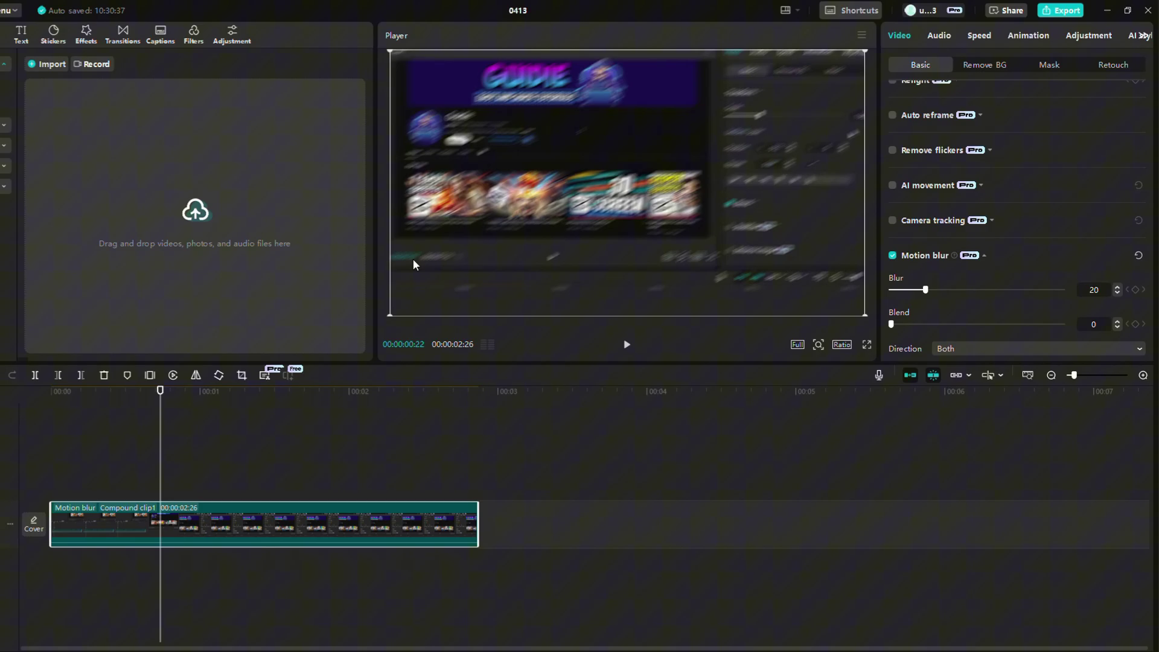
pyautogui.click(54, 454)
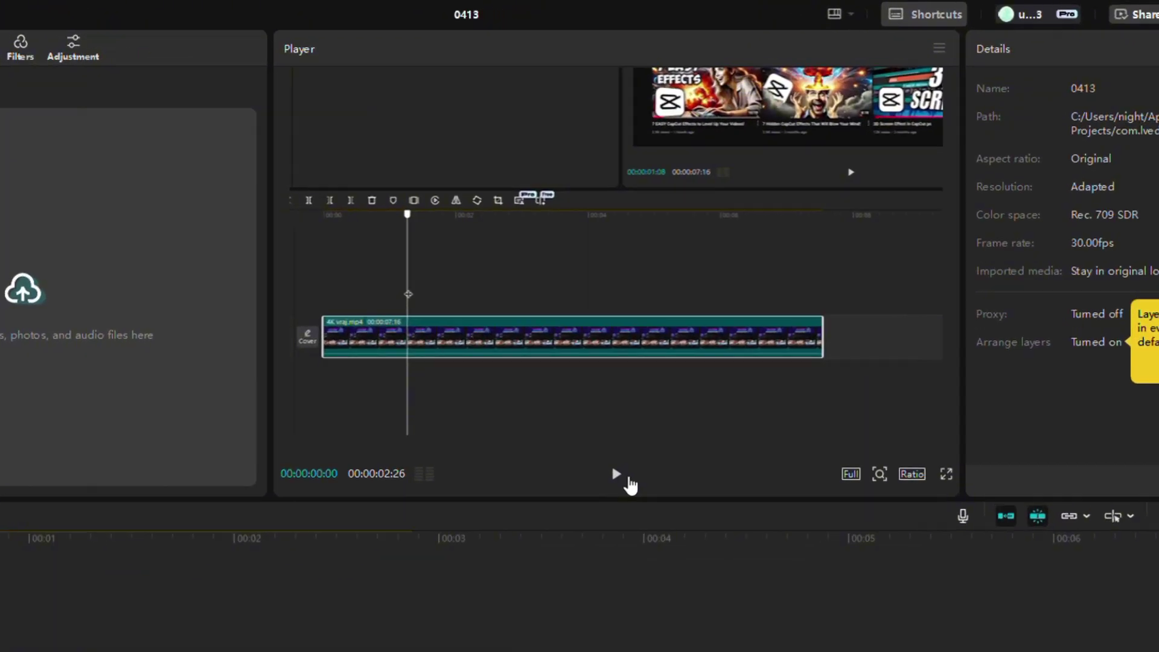
pyautogui.click(627, 346)
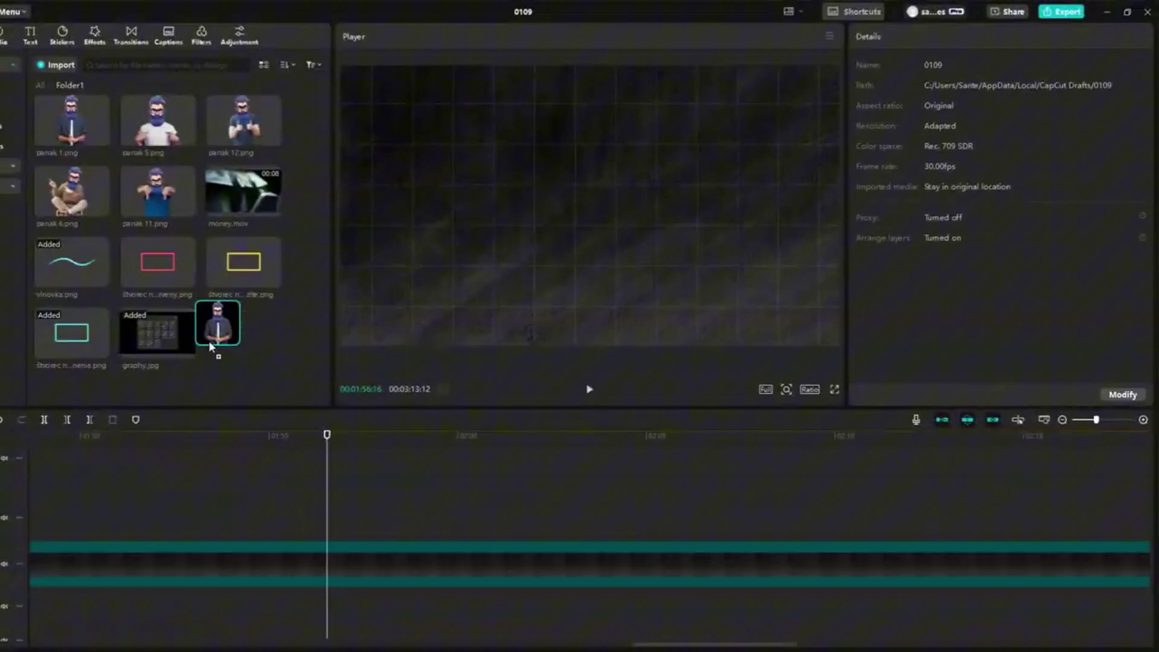
# - Add panak 1.png to the timeline and place the character at the right side, X 1157
pyautogui.moveTo(209, 346); pyautogui.dragTo(325, 517)
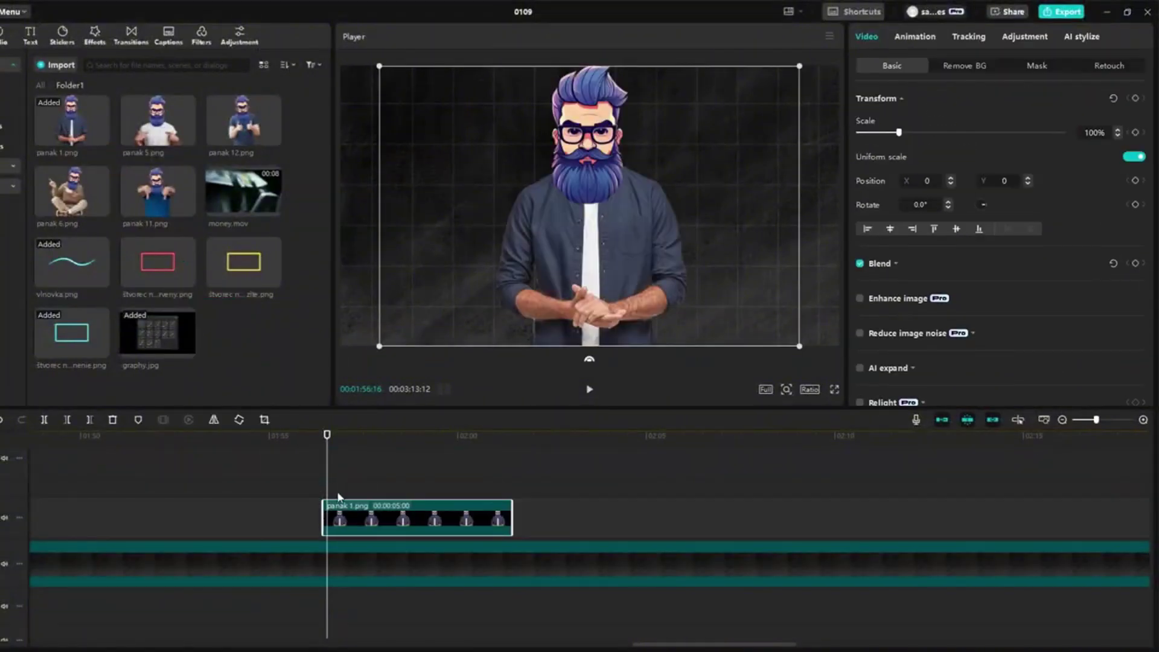
pyautogui.moveTo(560, 284); pyautogui.dragTo(711, 281)
pyautogui.moveTo(326, 490); pyautogui.dragTo(344, 490)
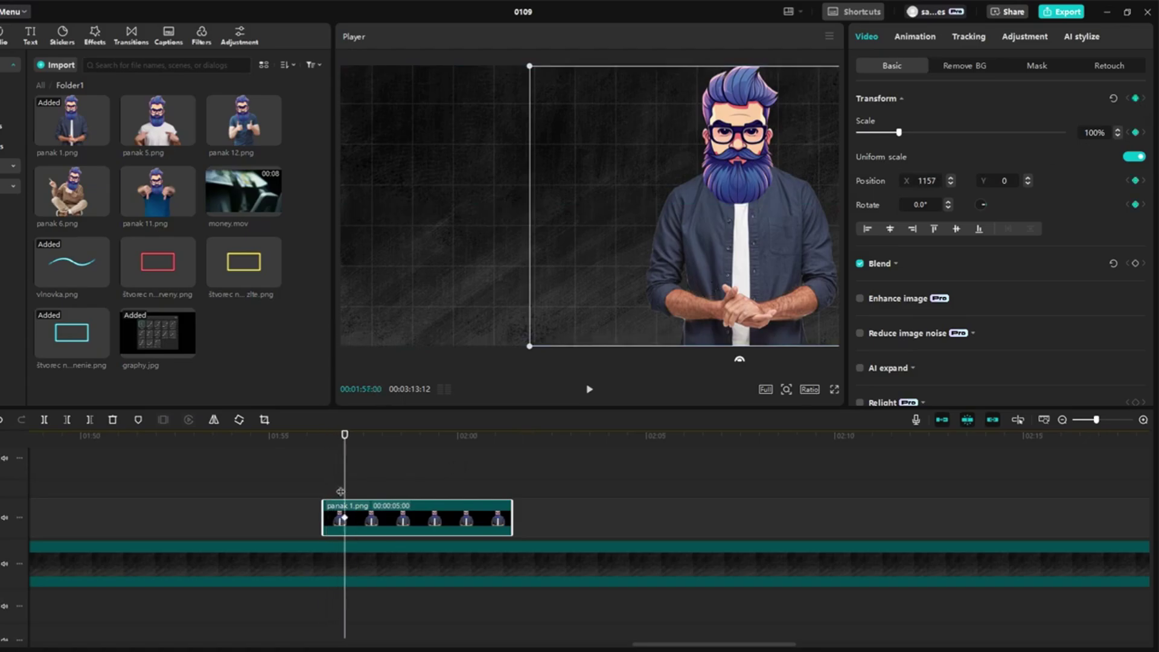
# - Keyframe the character sliding left to X -1155 a few frames later and play it
pyautogui.press('Right')
pyautogui.press('Right')
pyautogui.press('Right')
pyautogui.press('Right')
pyautogui.press('Right')
pyautogui.press('Right')
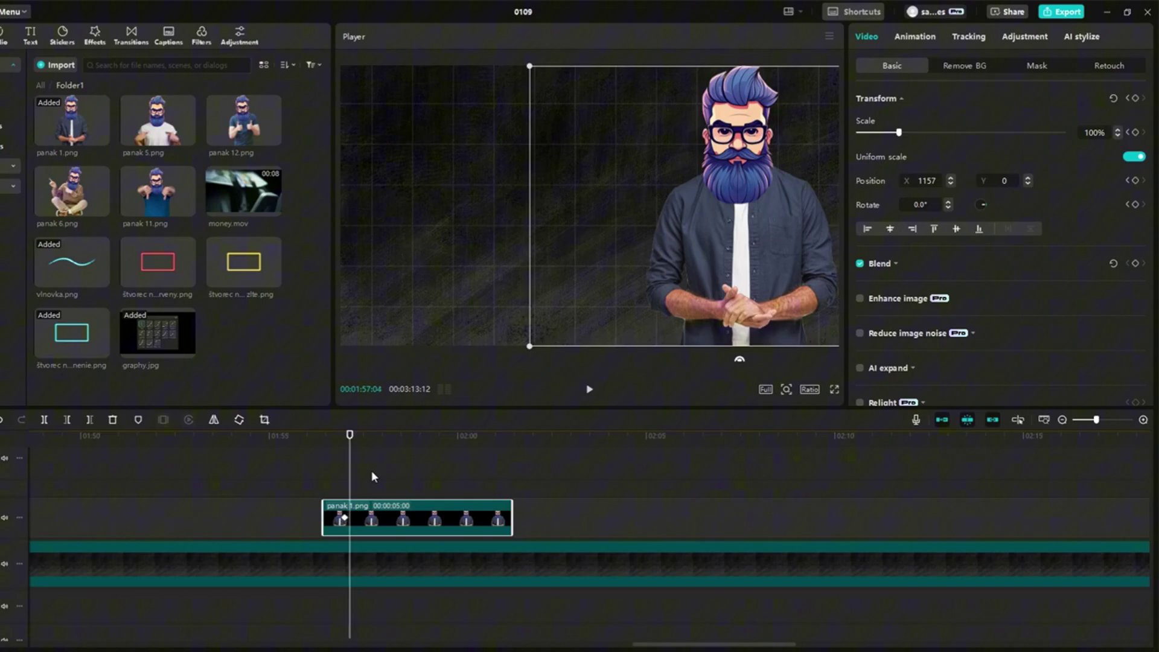
pyautogui.press('Right')
pyautogui.moveTo(741, 273); pyautogui.dragTo(731, 271)
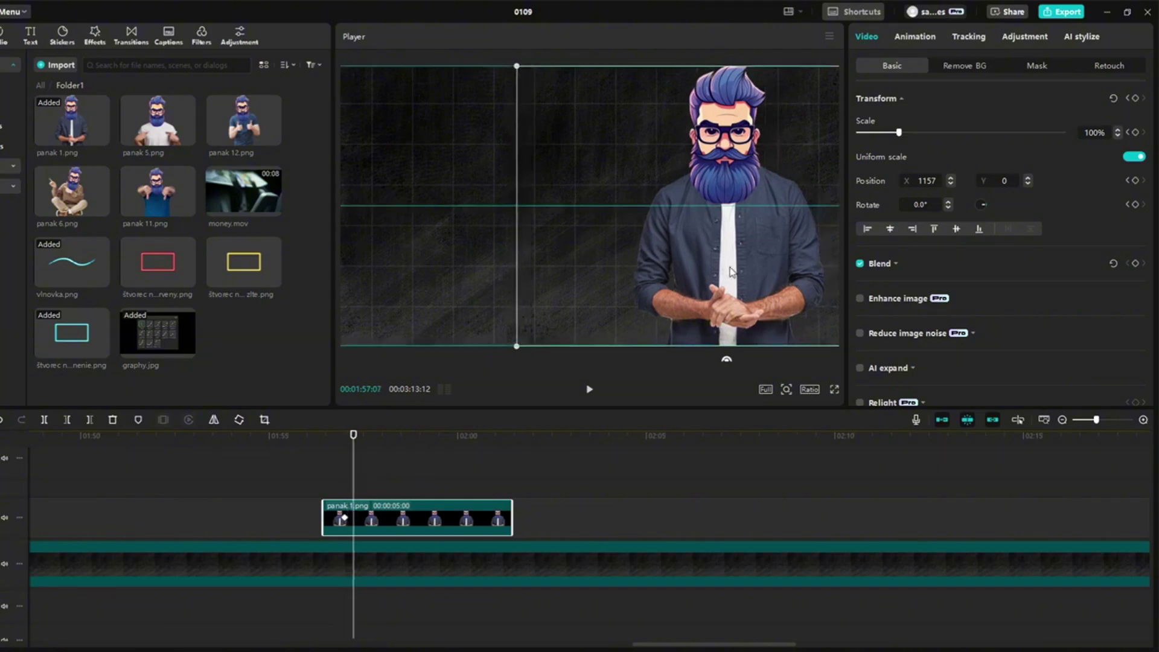
pyautogui.moveTo(730, 271); pyautogui.dragTo(443, 271)
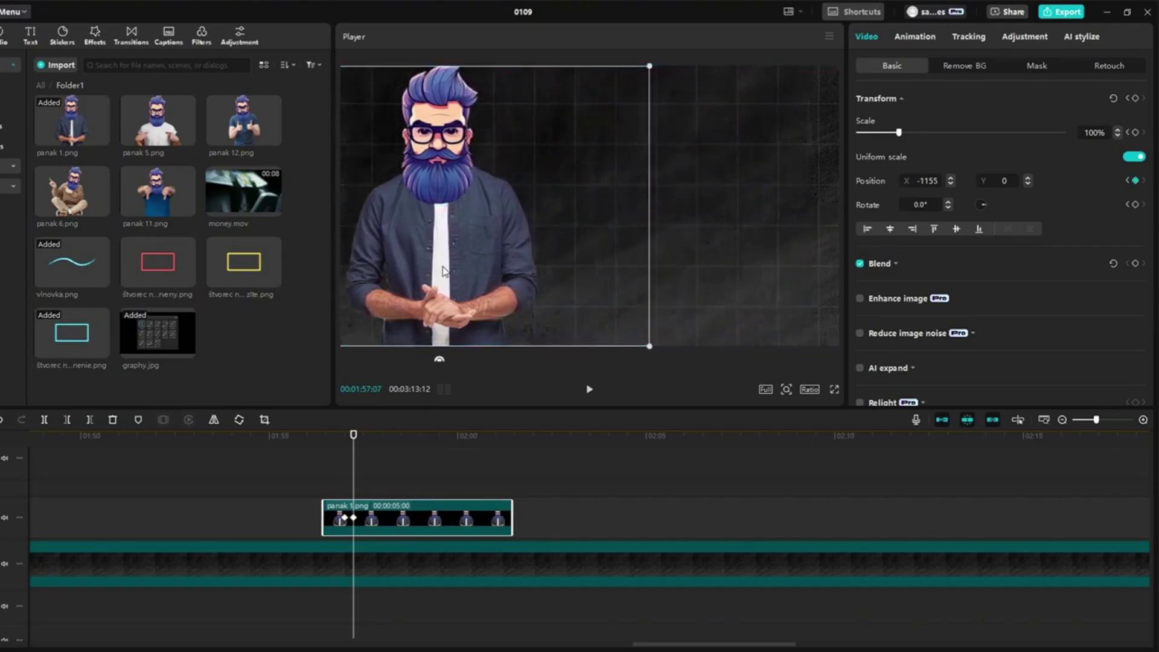
pyautogui.click(334, 475)
pyautogui.click(589, 389)
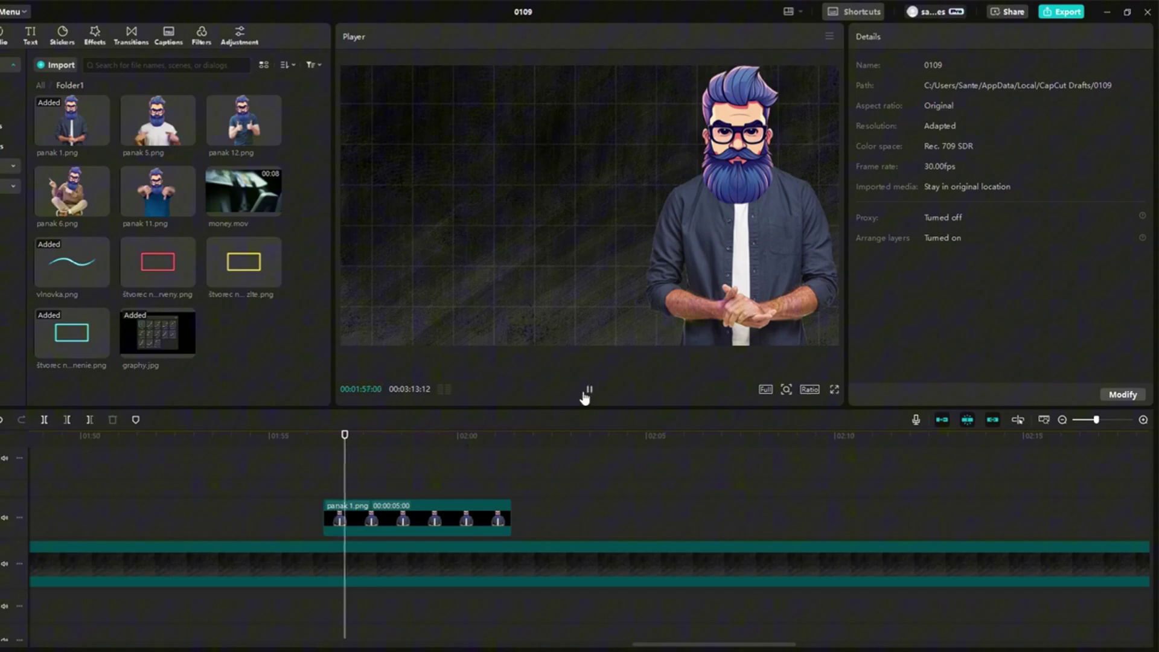
# - Apply the Quad Ease preset curve to the panak 1.png x-position keyframes
pyautogui.scroll(2, 359, 504)
pyautogui.click(345, 523)
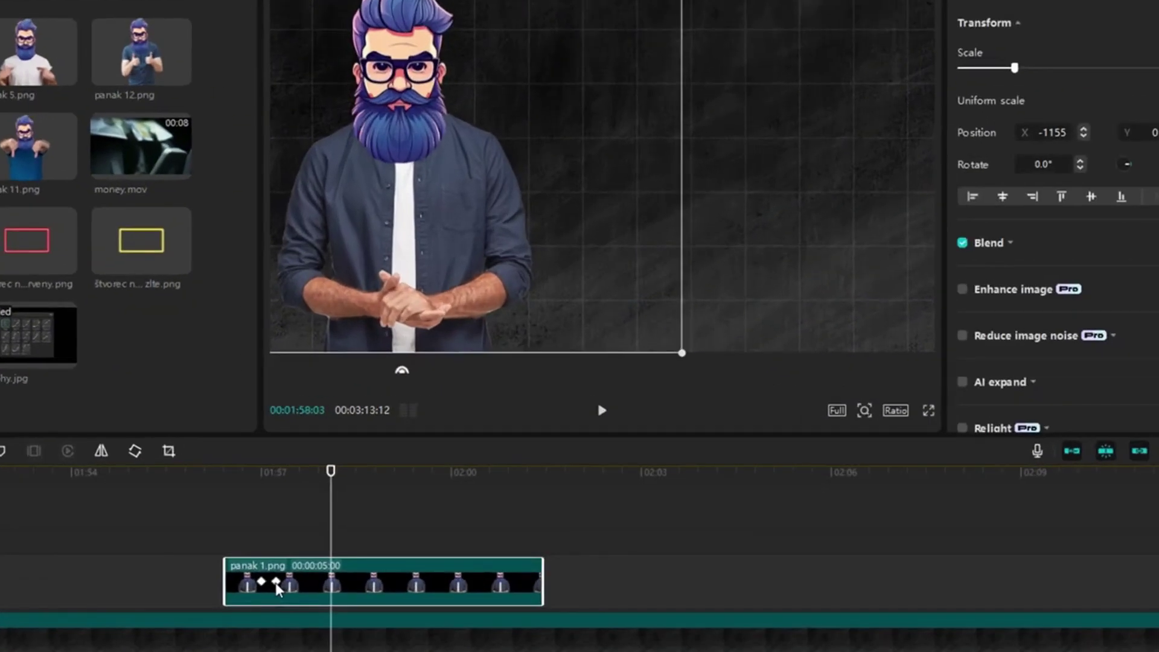
pyautogui.hotkey('alt', 'k')
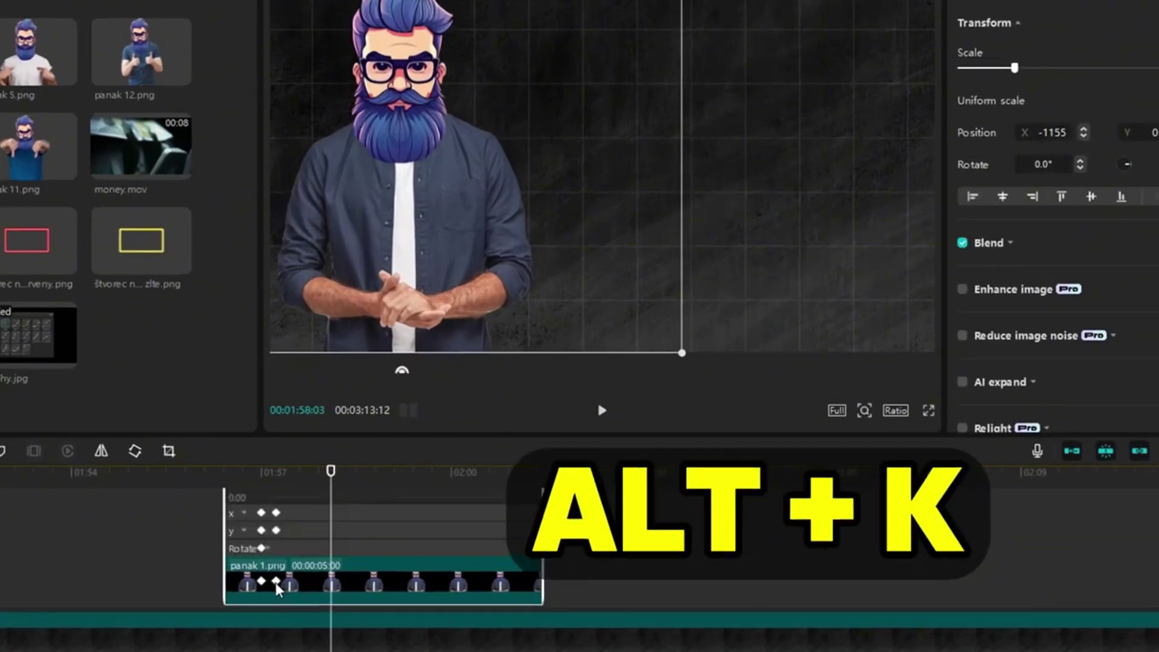
pyautogui.click(312, 515)
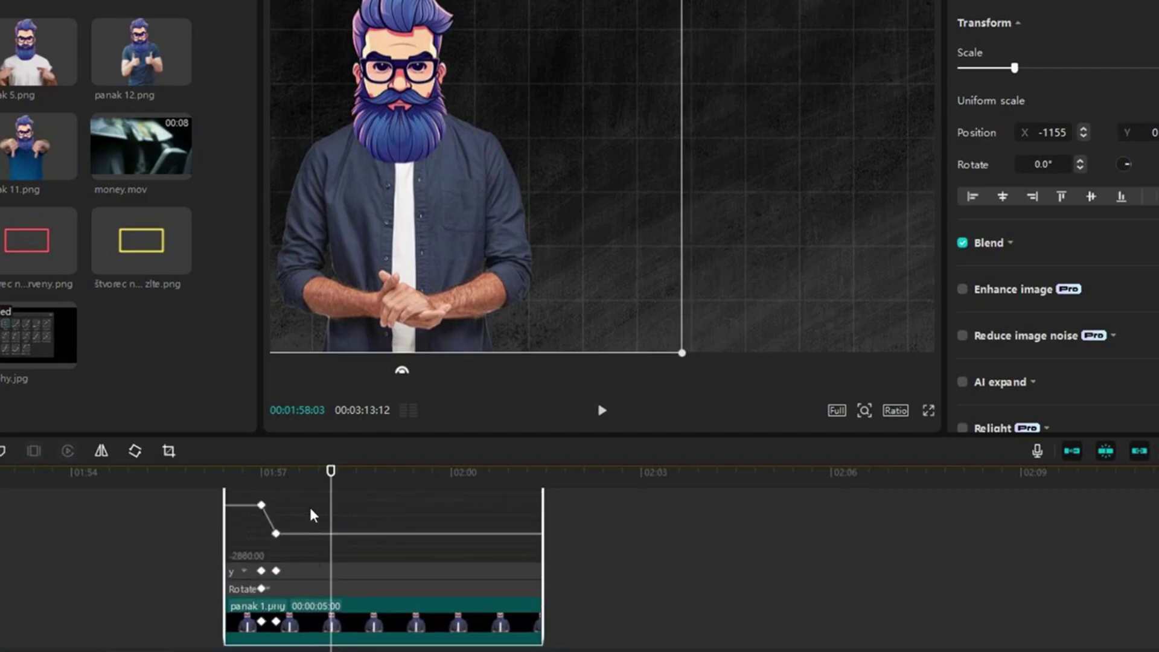
pyautogui.click(273, 530)
pyautogui.scroll(3, 362, 543)
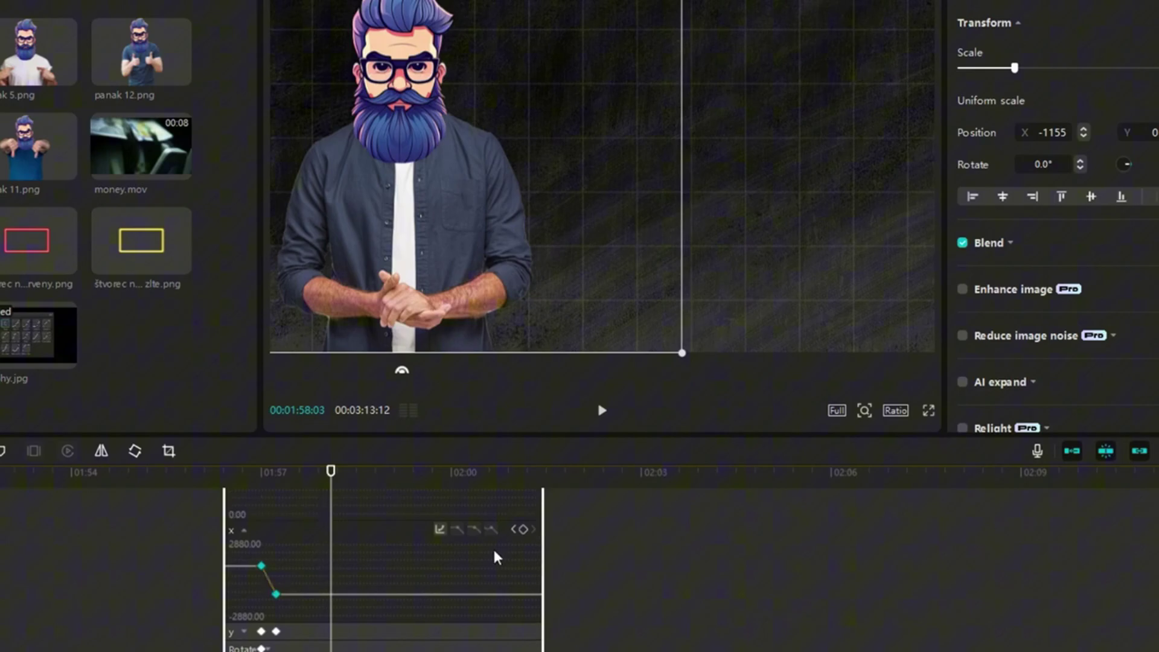
pyautogui.click(442, 531)
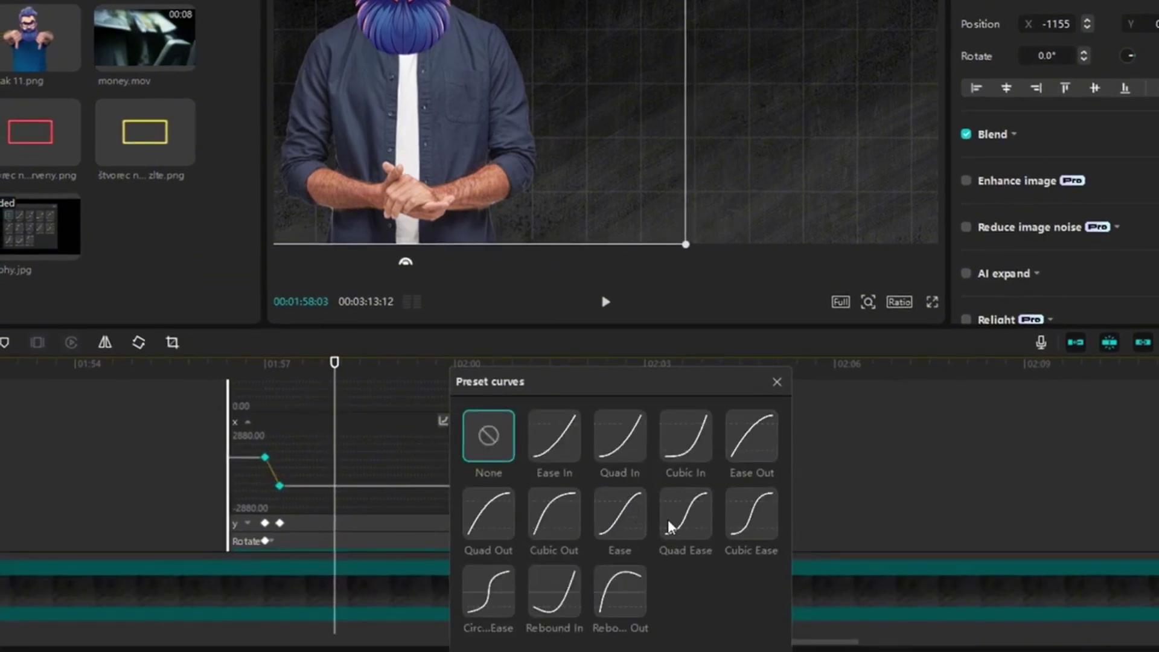
pyautogui.click(680, 528)
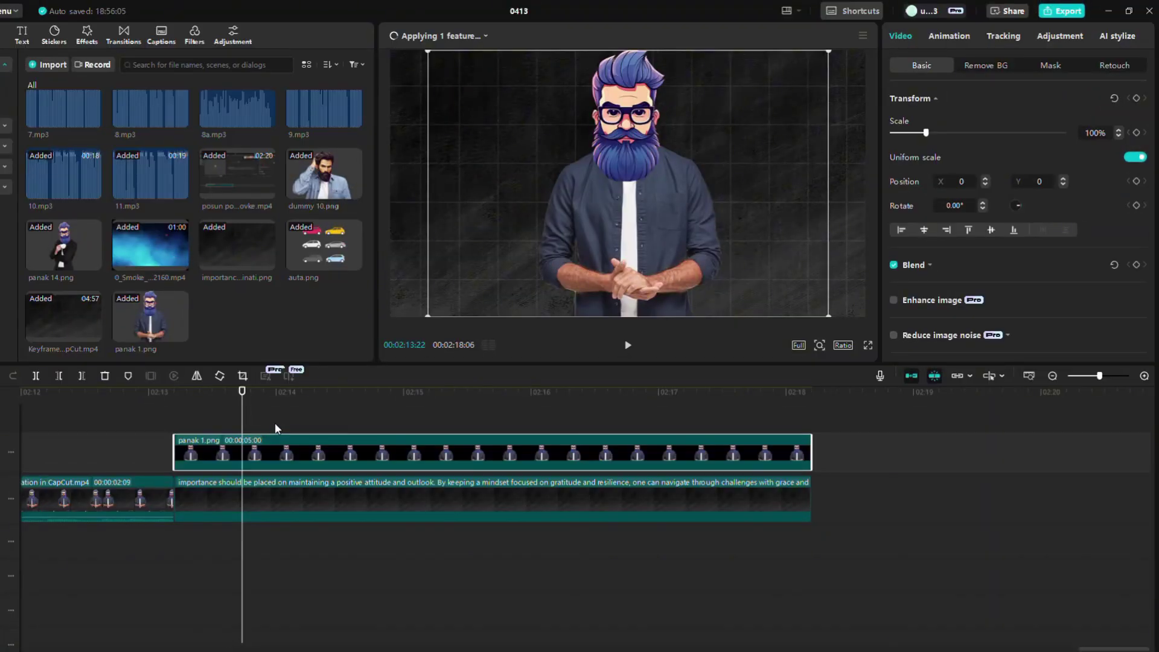
# - Keyframe panak 1.png sliding left, then resizing and moving lower further along the clip
pyautogui.click(1137, 99)
pyautogui.moveTo(242, 418); pyautogui.dragTo(304, 418)
pyautogui.moveTo(661, 241); pyautogui.dragTo(526, 241)
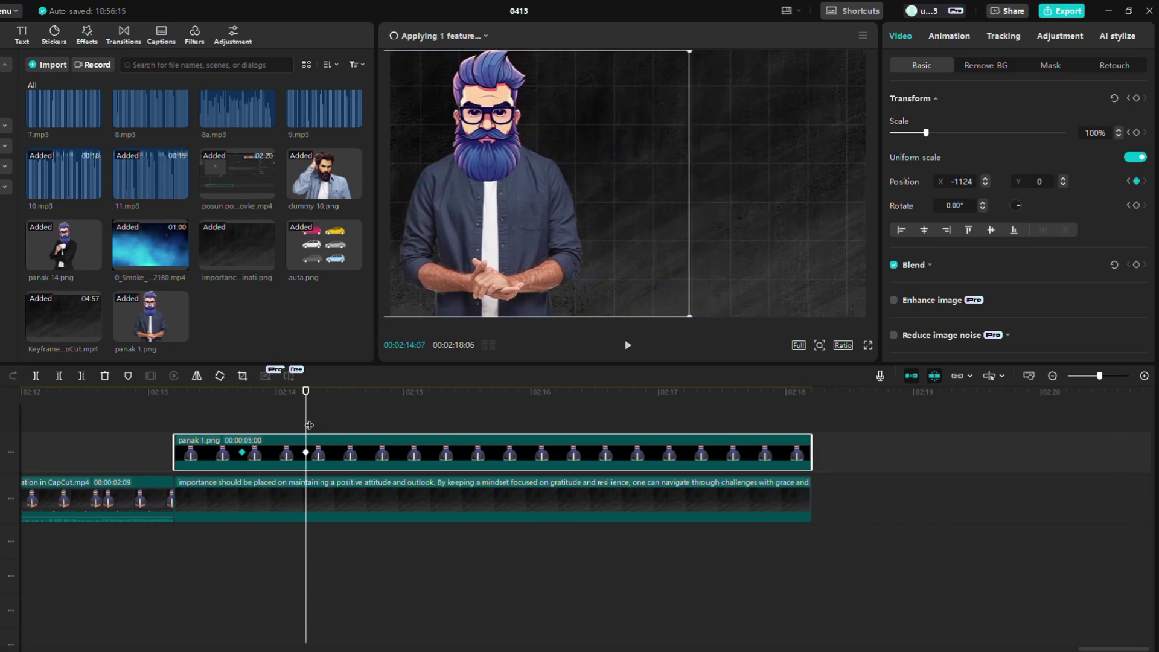
pyautogui.moveTo(306, 422); pyautogui.dragTo(370, 421)
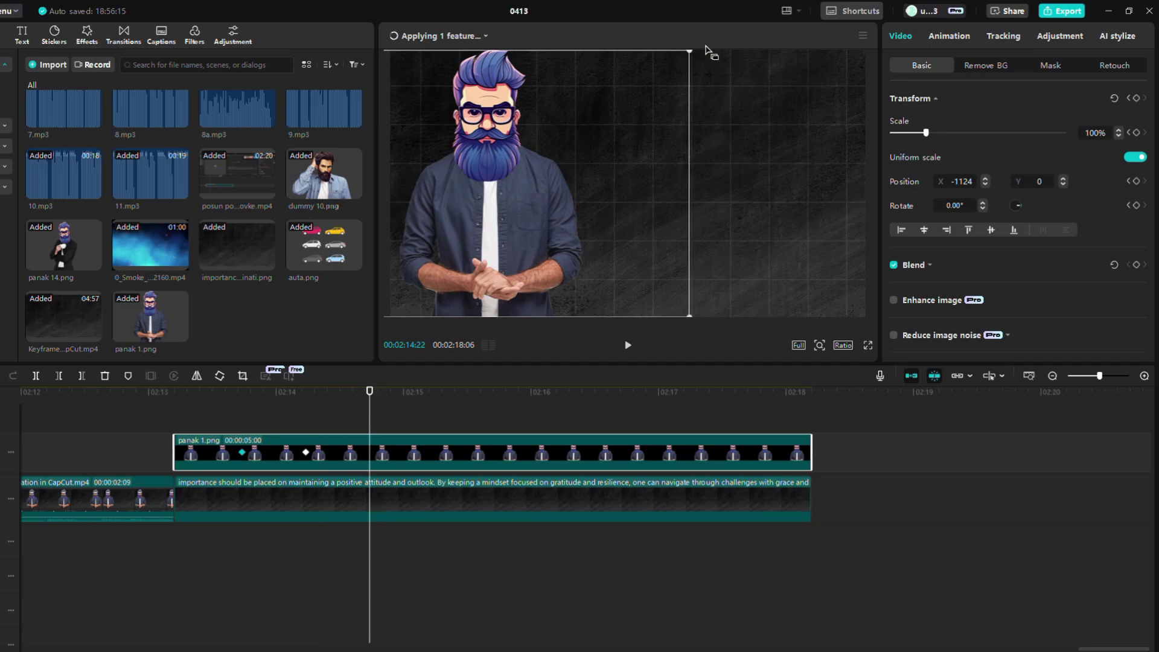
pyautogui.moveTo(691, 54); pyautogui.dragTo(566, 129)
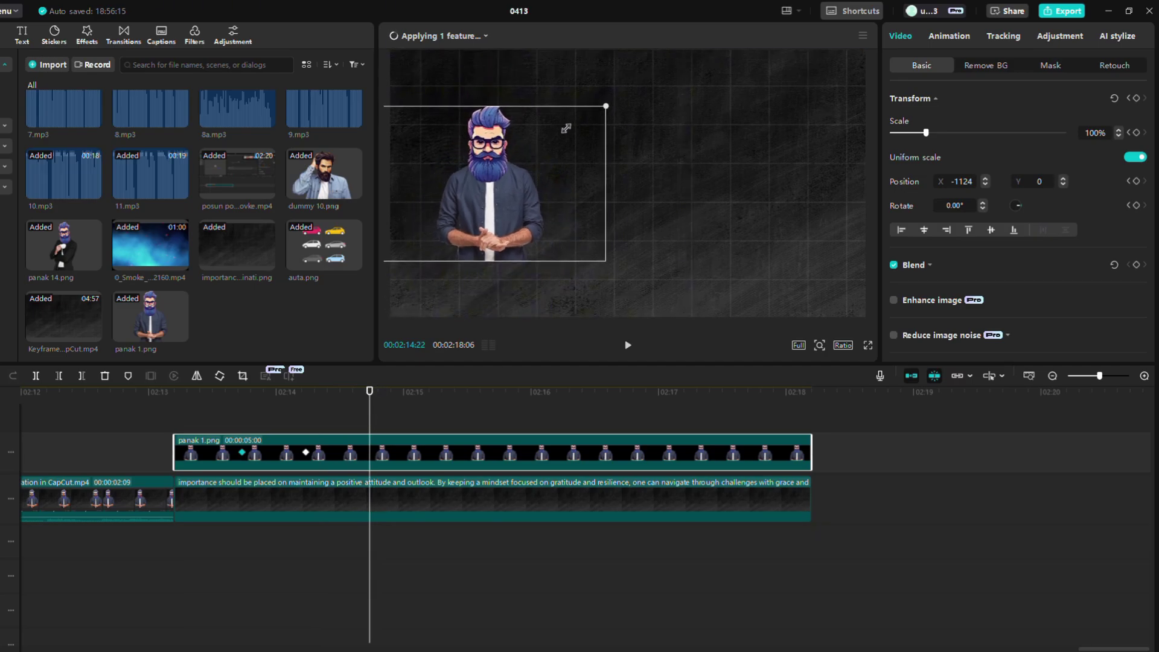
pyautogui.moveTo(493, 220); pyautogui.dragTo(485, 276)
# - Play the character animation from the start and review the clip's keyframes
pyautogui.moveTo(369, 426); pyautogui.dragTo(172, 423)
pyautogui.click(177, 416)
pyautogui.click(628, 345)
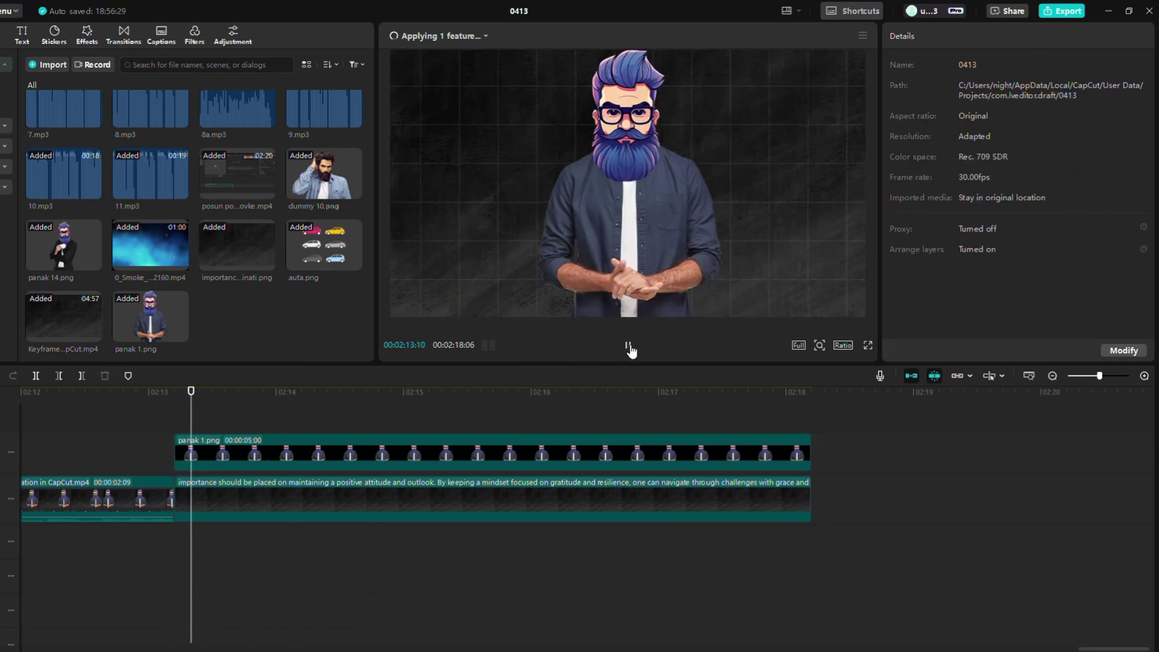
pyautogui.click(628, 346)
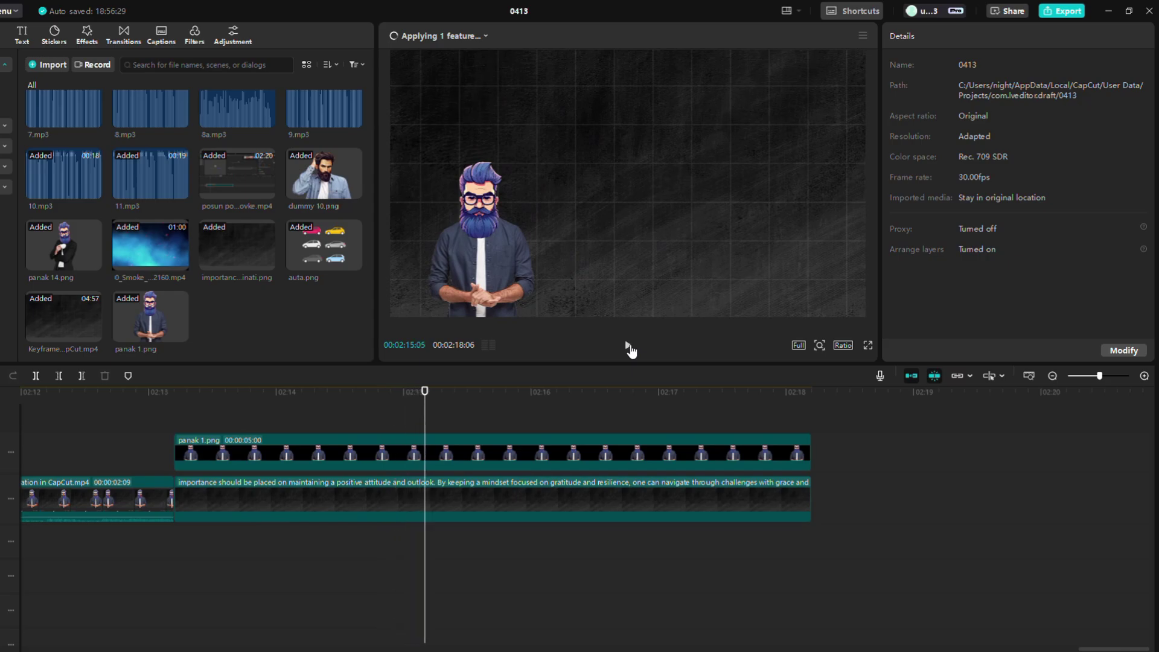
pyautogui.click(320, 460)
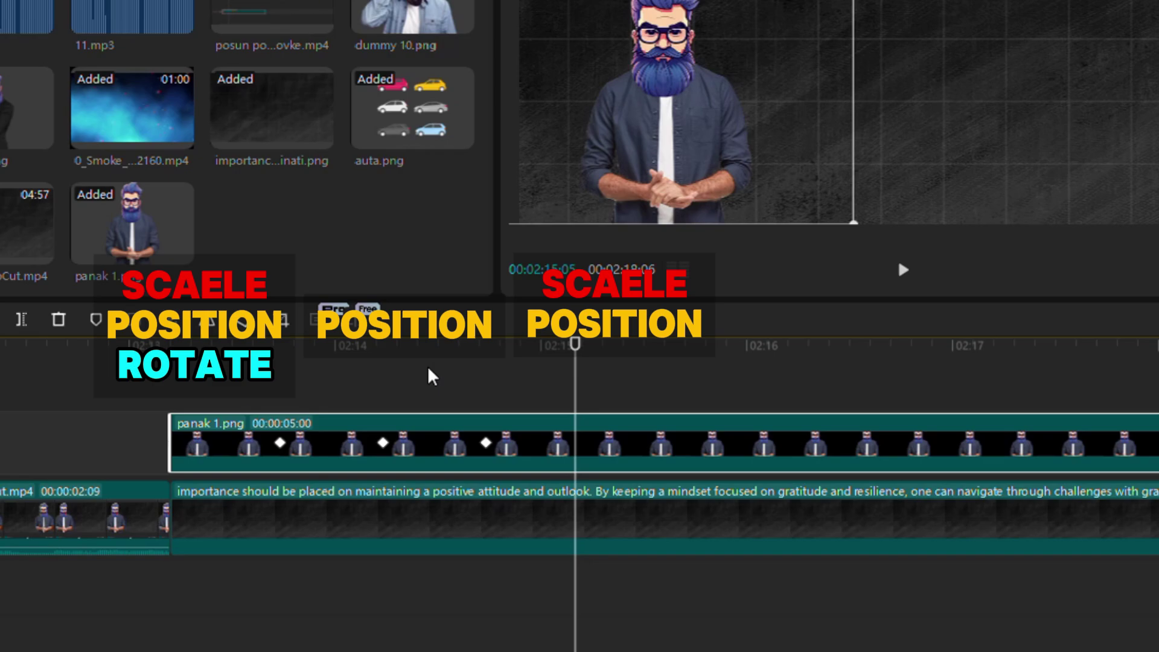
pyautogui.moveTo(422, 348); pyautogui.dragTo(385, 366)
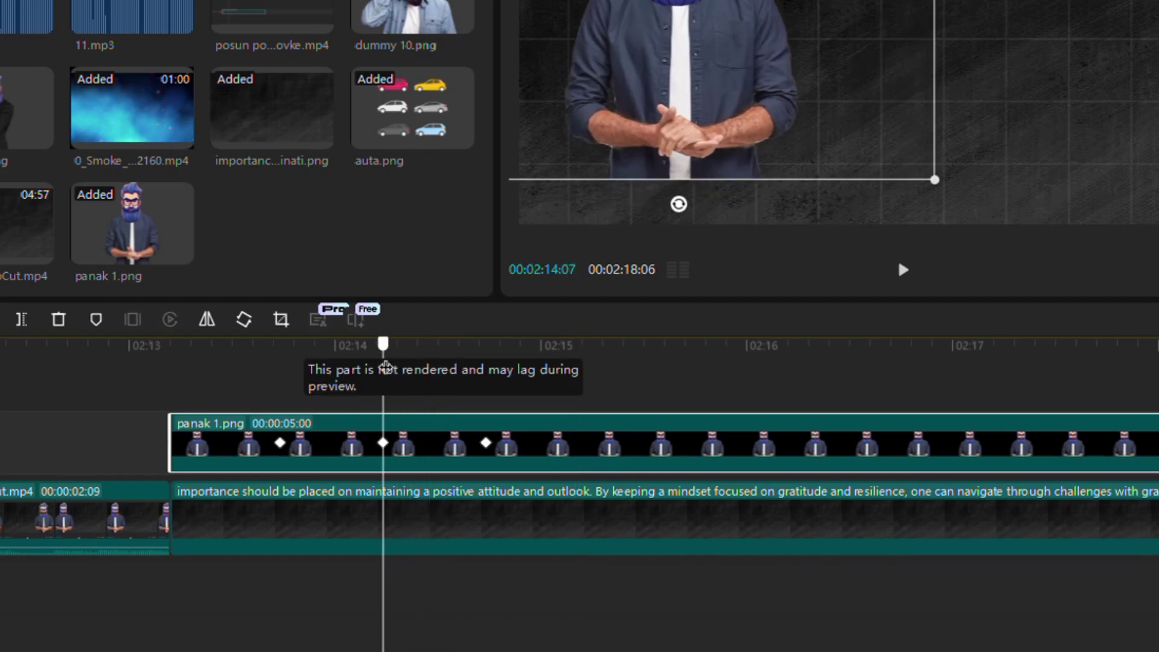
# - Delete the character's keyframe at 02:14:22 and add a Transform keyframe at 02:14:19
pyautogui.click(487, 445)
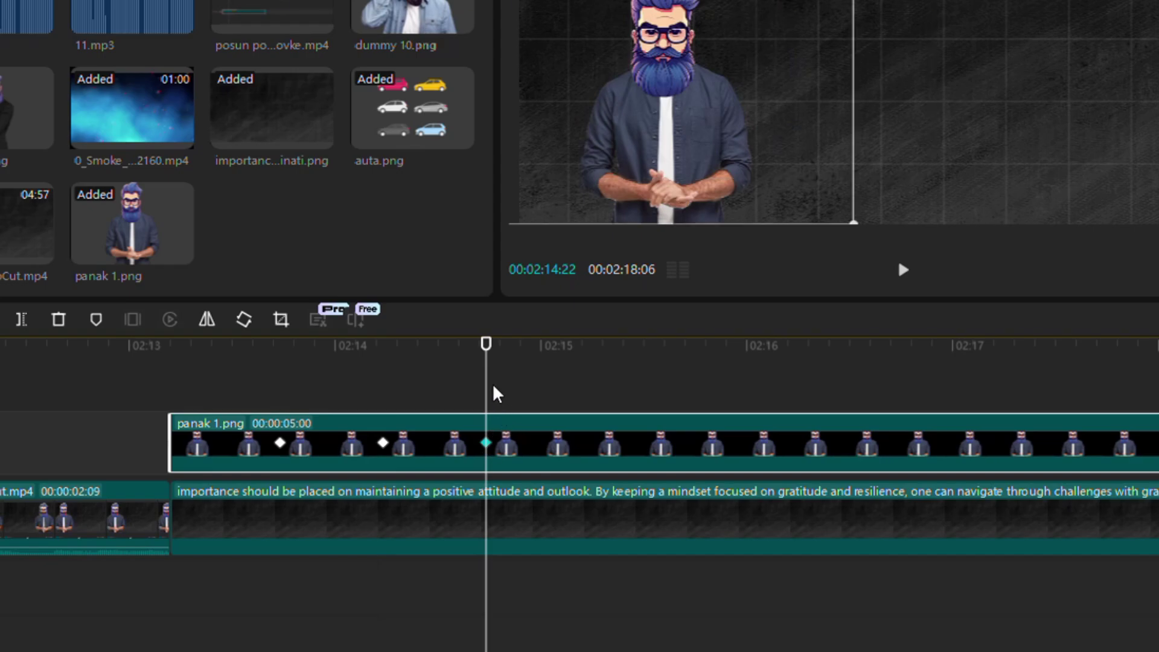
pyautogui.press('Delete')
pyautogui.moveTo(488, 395); pyautogui.dragTo(466, 393)
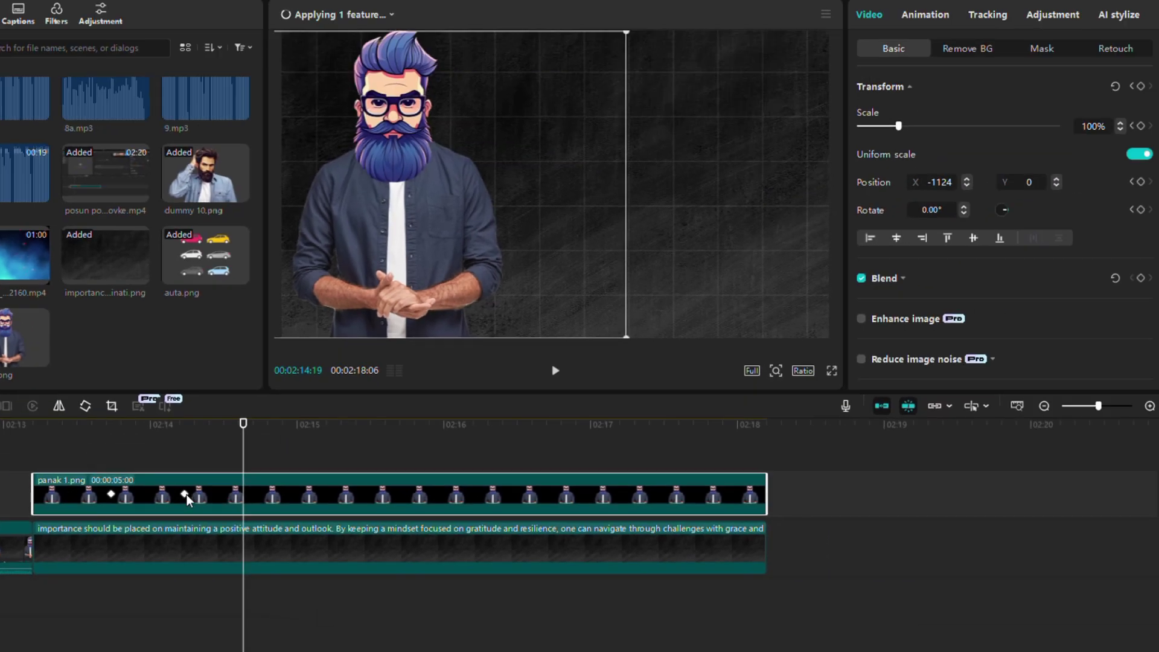
pyautogui.click(1141, 87)
# - At 02:15:00, scale the character to 66%, drag it lower, and play from 02:13
pyautogui.moveTo(248, 467); pyautogui.dragTo(297, 465)
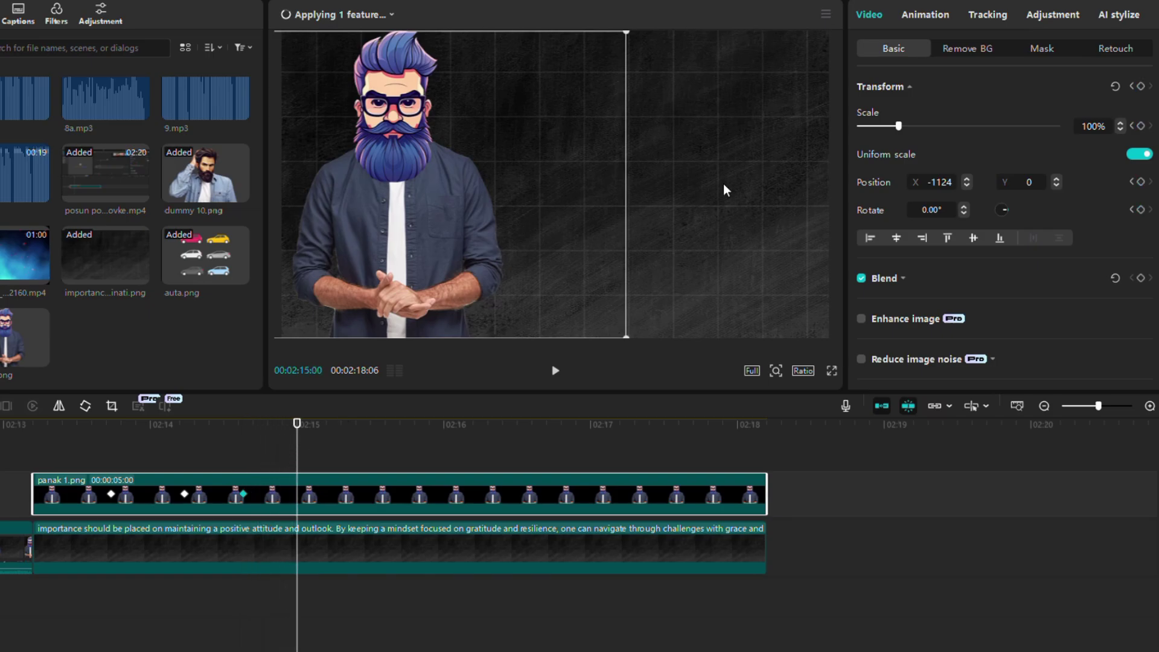
pyautogui.moveTo(896, 128); pyautogui.dragTo(885, 127)
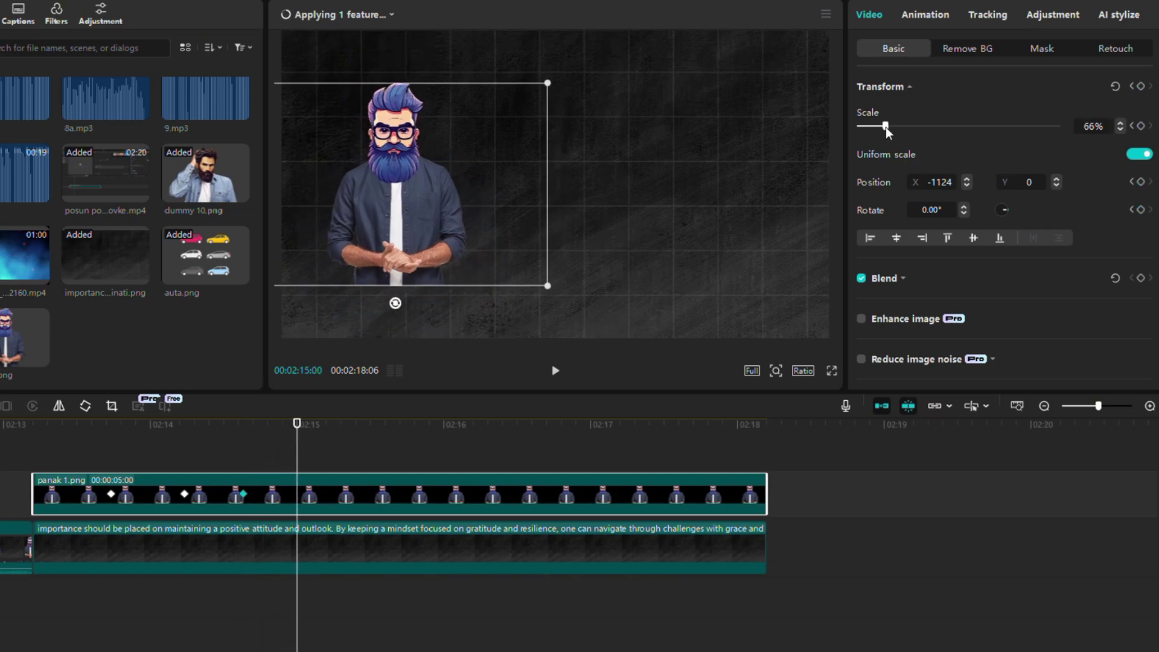
pyautogui.moveTo(360, 273); pyautogui.dragTo(358, 299)
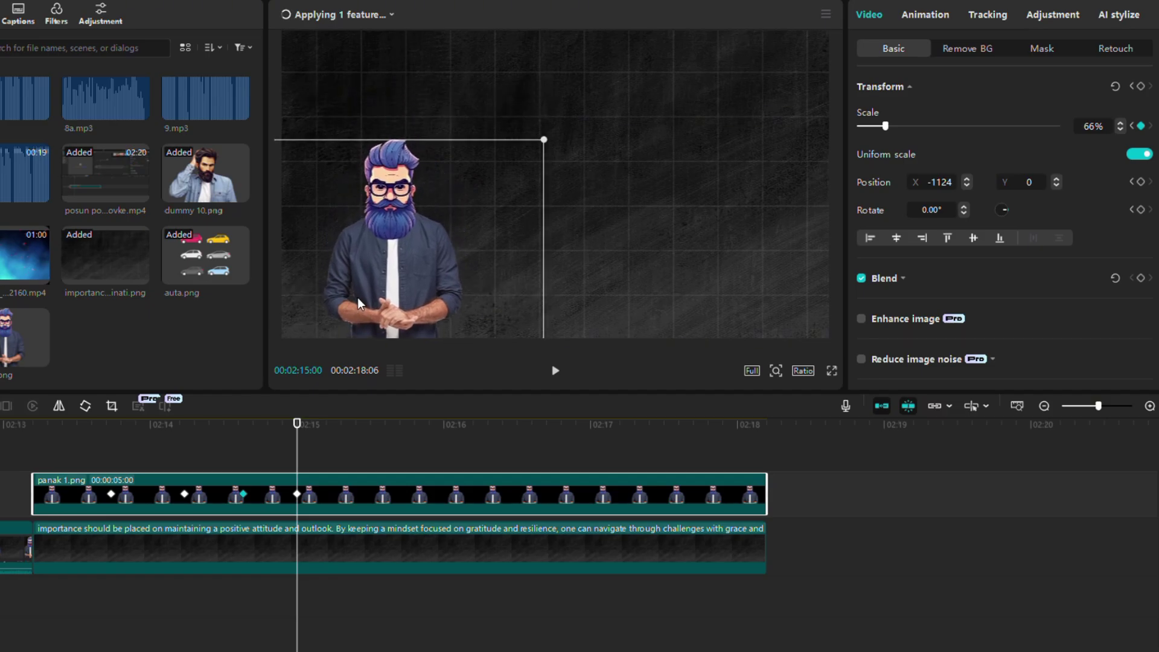
pyautogui.click(69, 433)
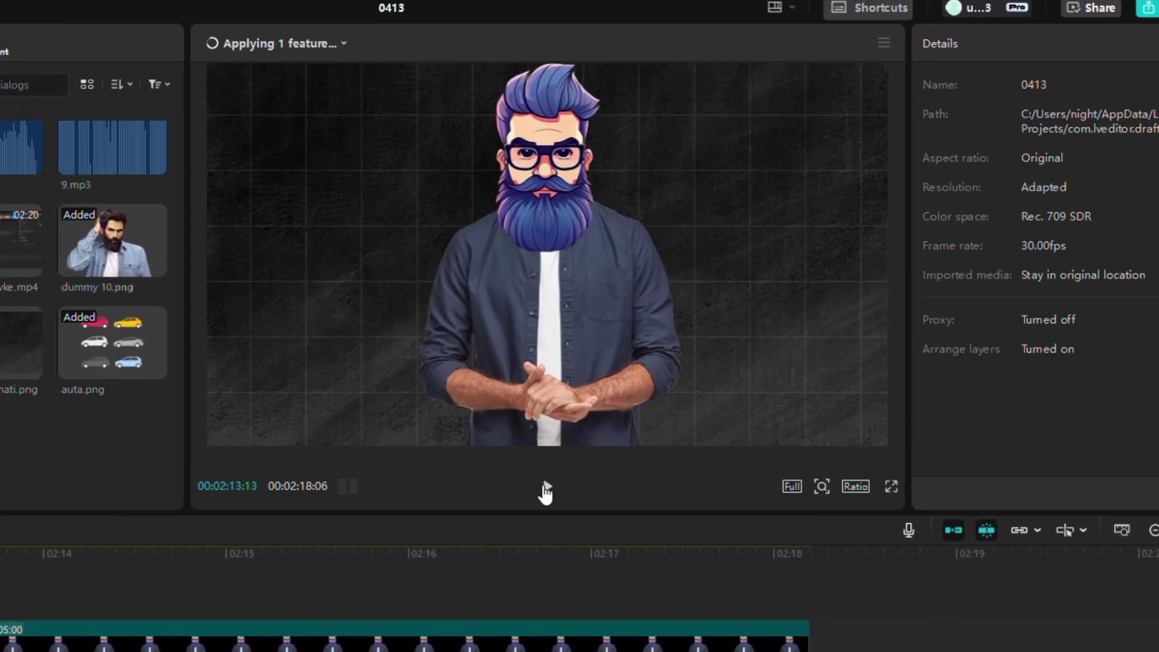
pyautogui.click(555, 370)
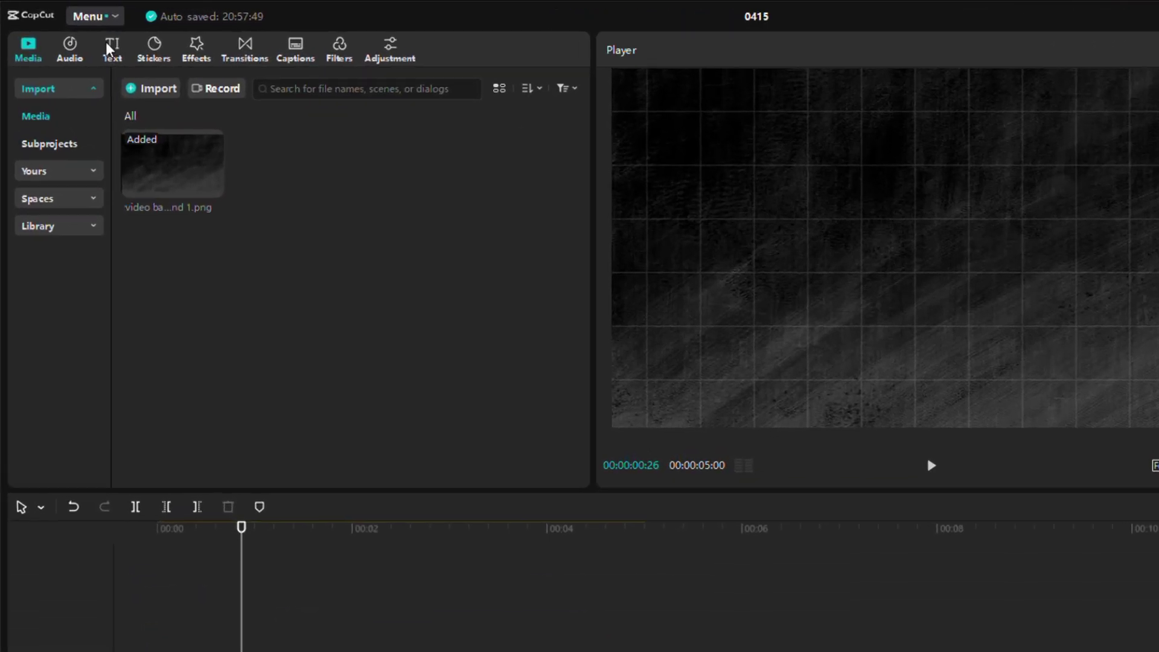
# - Add a Default text clip and set a Transform keyframe at 00:00:01:03
pyautogui.click(109, 48)
pyautogui.moveTo(156, 139)
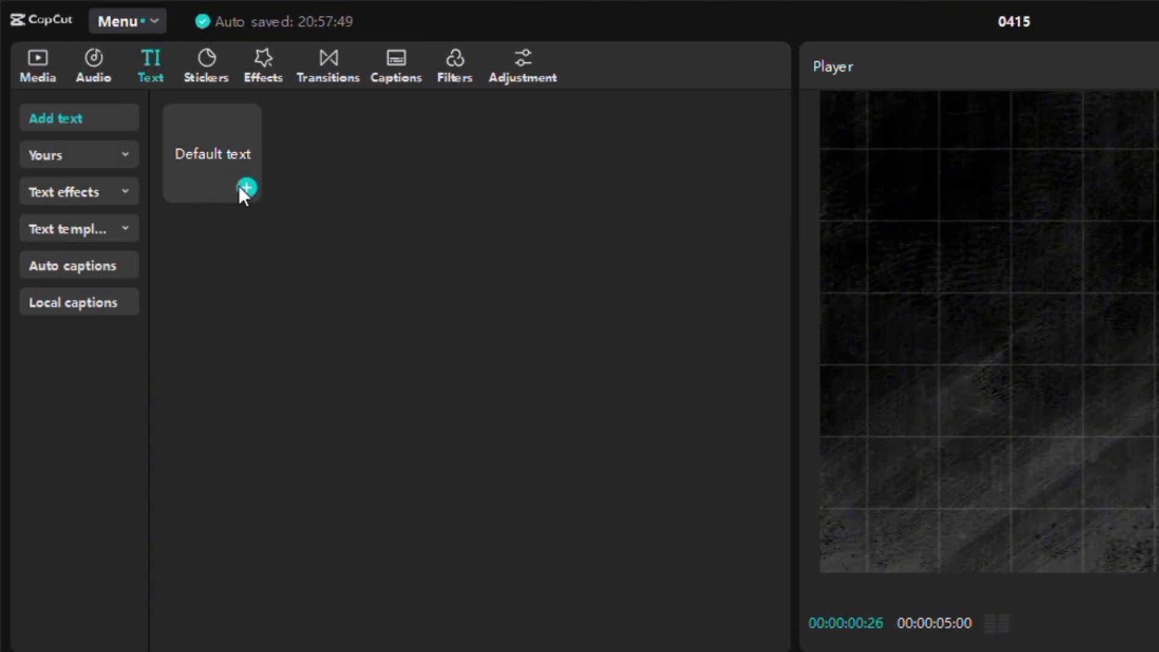
pyautogui.click(245, 188)
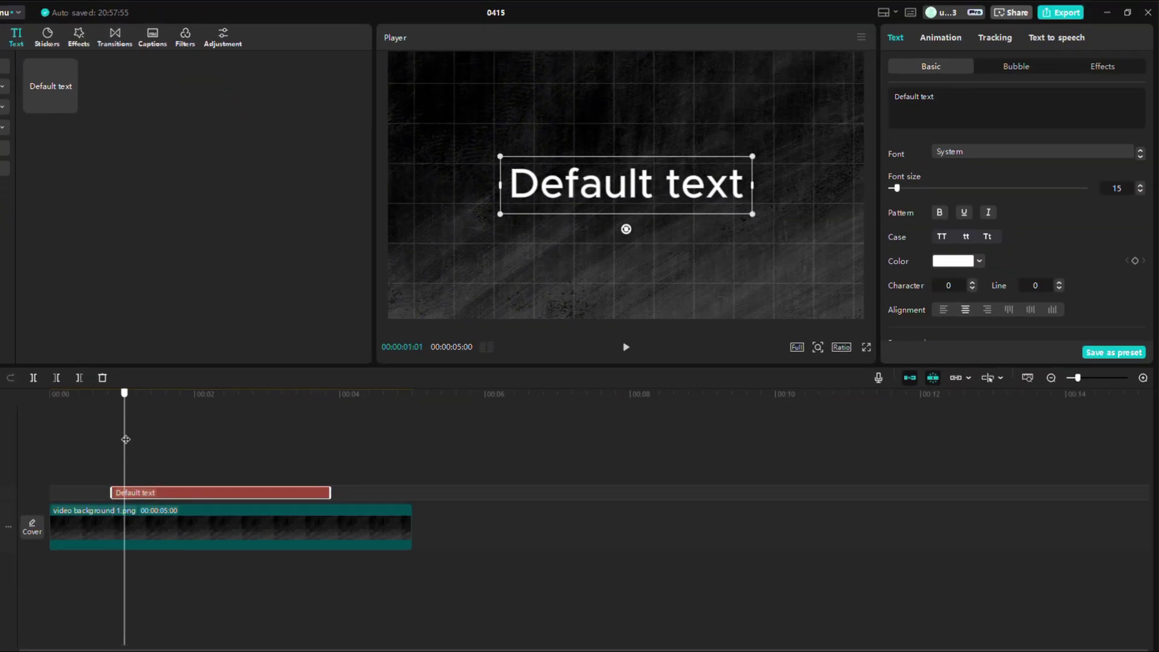
pyautogui.moveTo(126, 439); pyautogui.dragTo(129, 440)
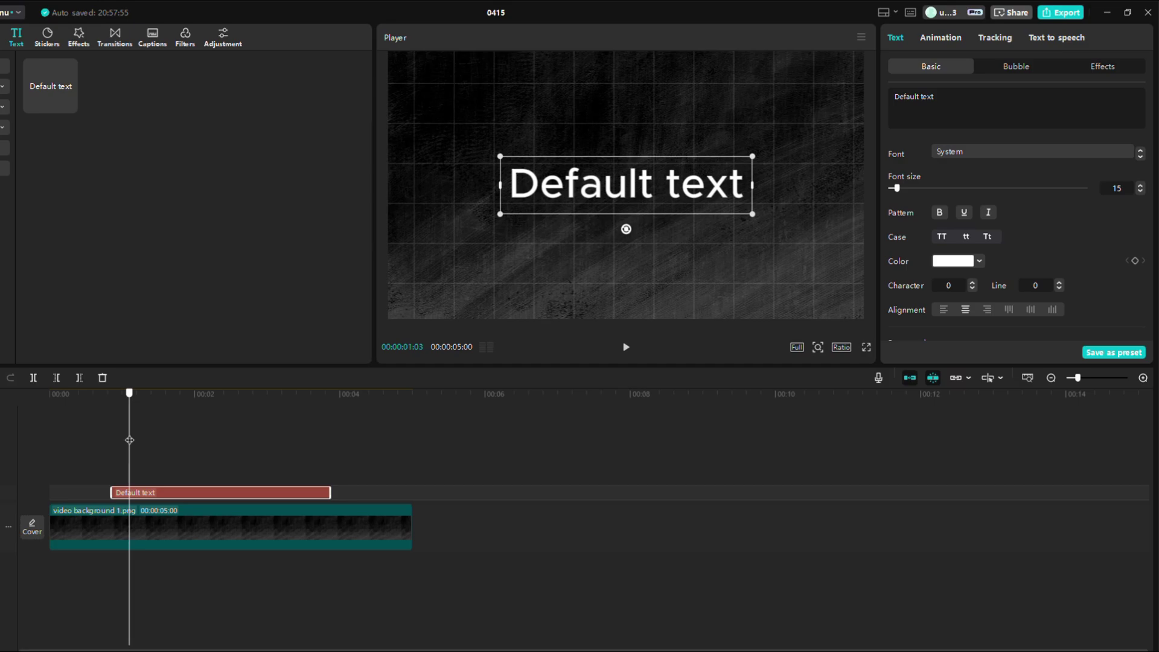
pyautogui.scroll(-5, 1063, 220)
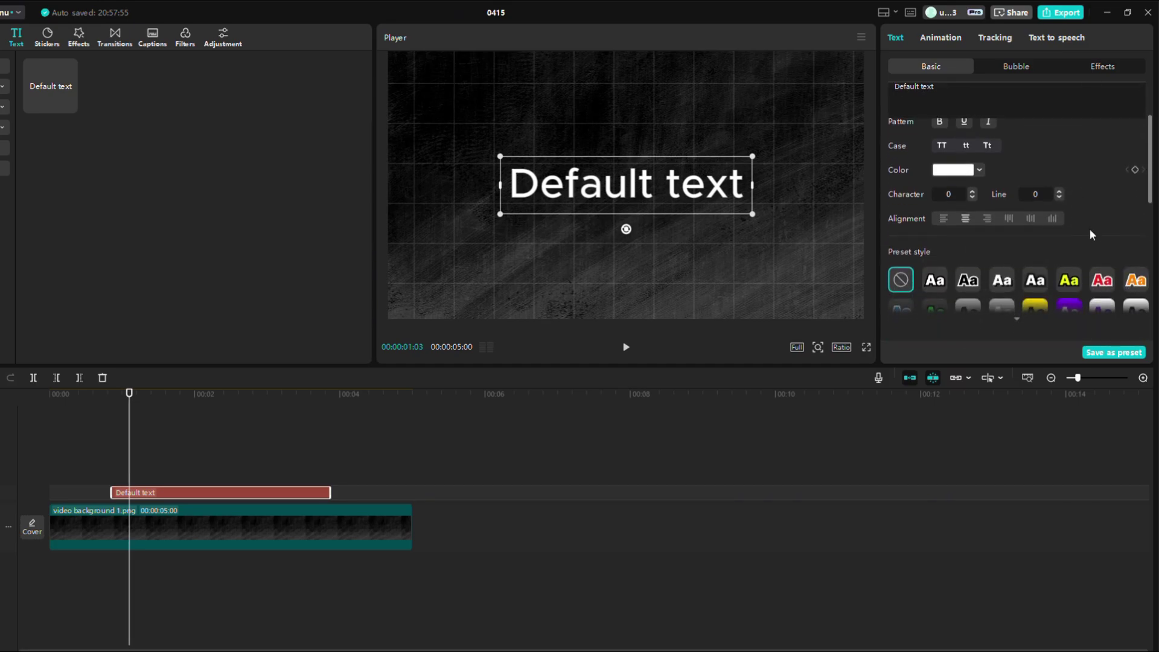
pyautogui.click(1135, 177)
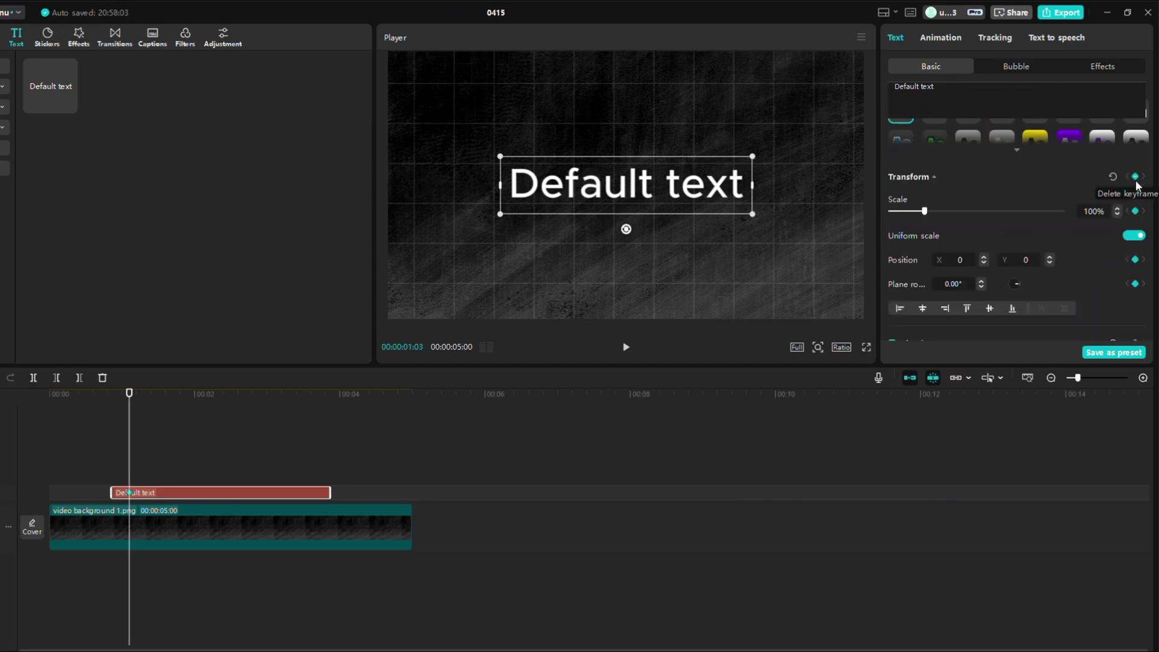
# - Move the text beyond the left edge at 00:00:00:26 and play the slide-in
pyautogui.moveTo(130, 454); pyautogui.dragTo(113, 454)
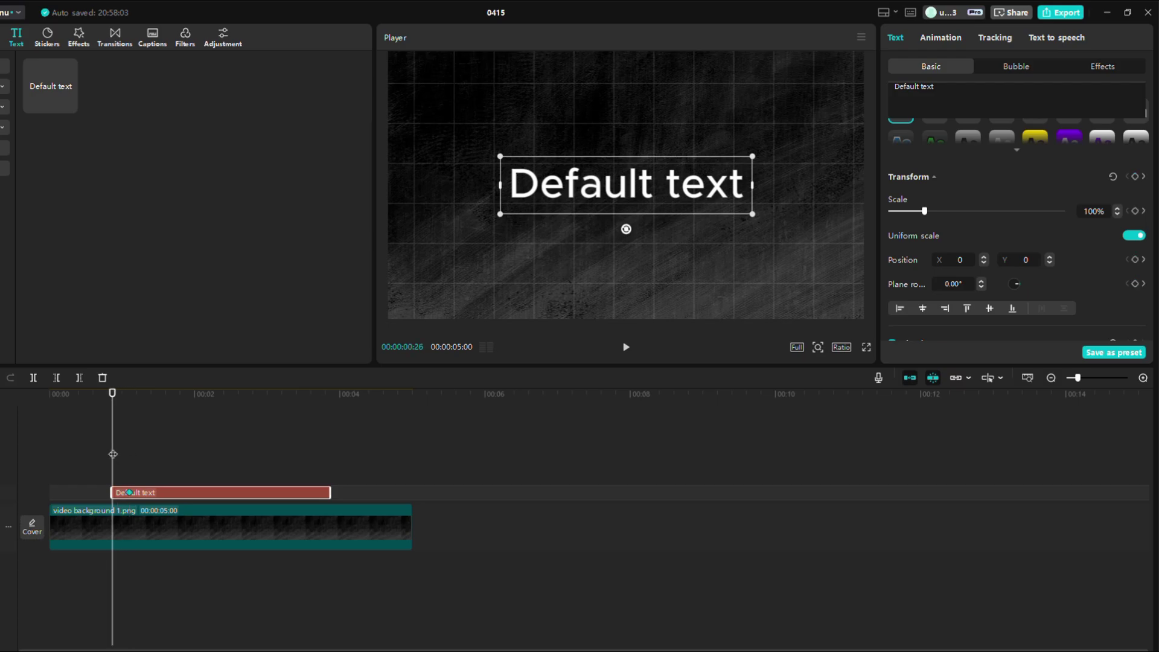
pyautogui.moveTo(598, 193); pyautogui.dragTo(227, 188)
pyautogui.click(93, 396)
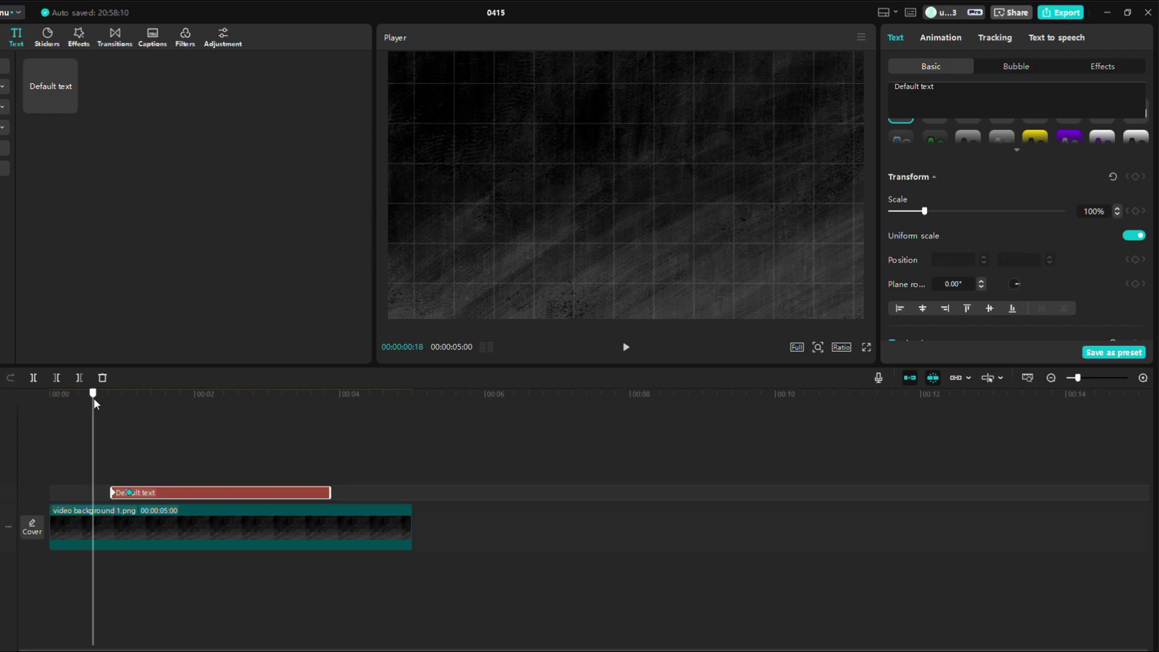
pyautogui.click(626, 346)
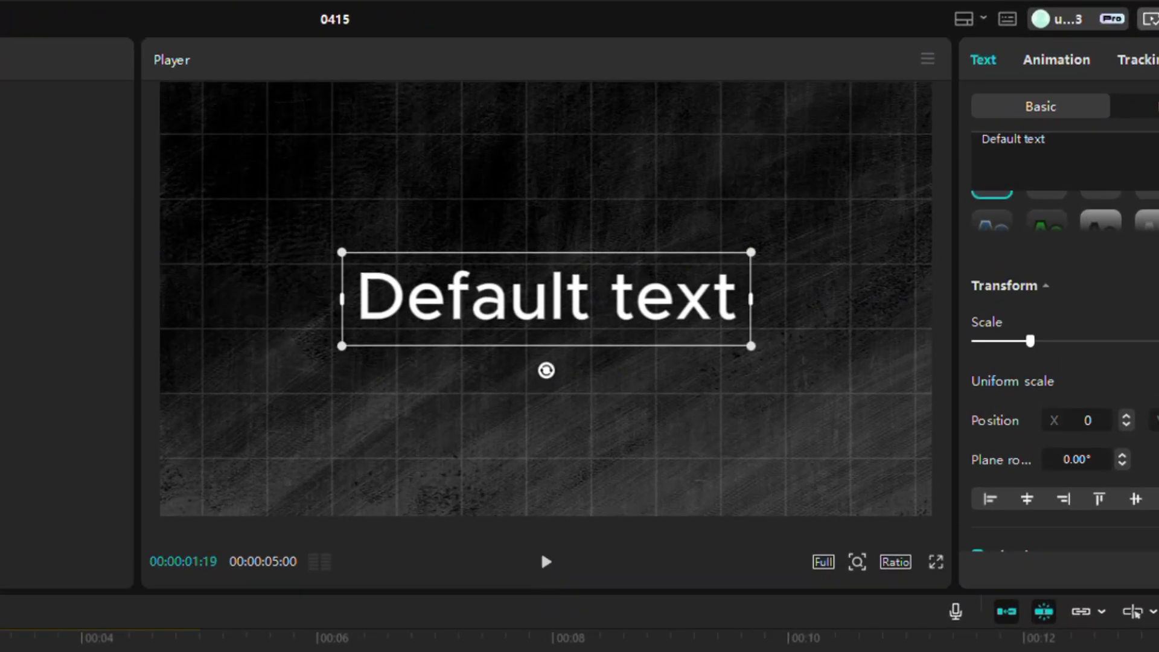
pyautogui.click(547, 564)
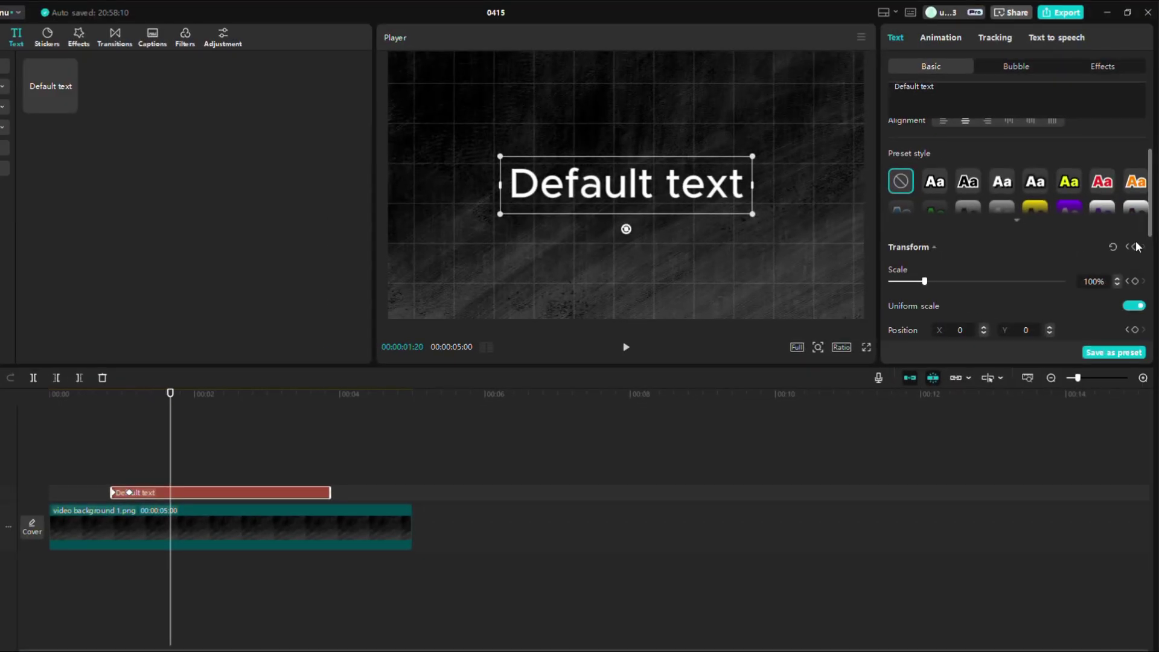
# - Add another keyframe and shrink the text slightly at 00:00:01:27, then play it back
pyautogui.scroll(-2, 1137, 235)
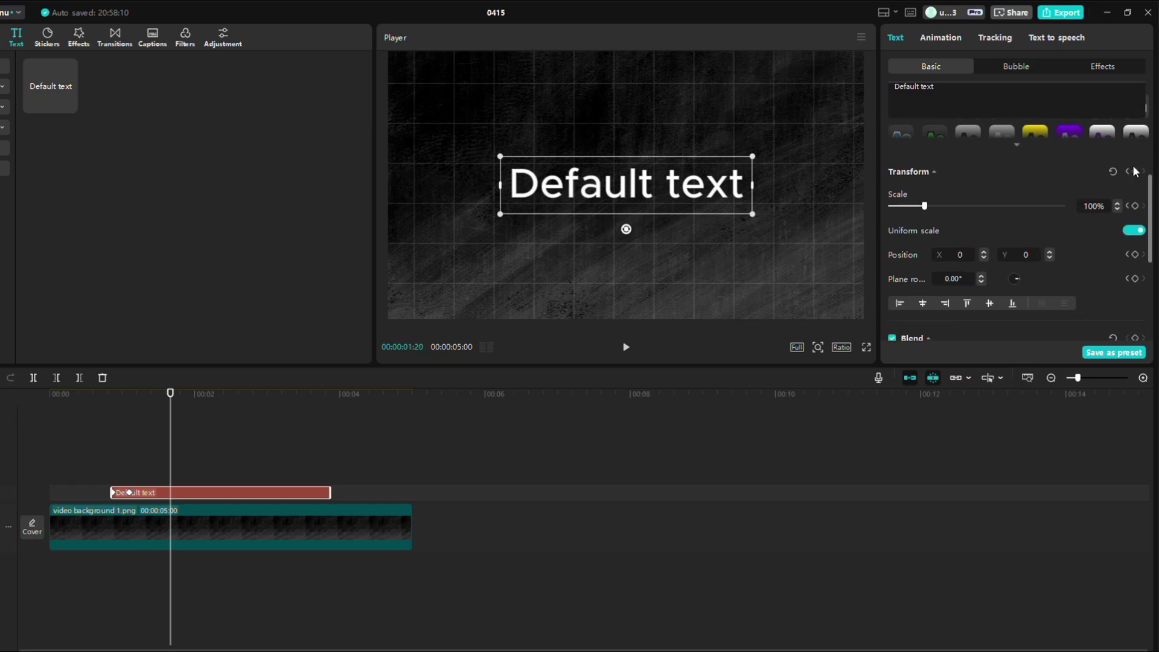
pyautogui.click(1135, 171)
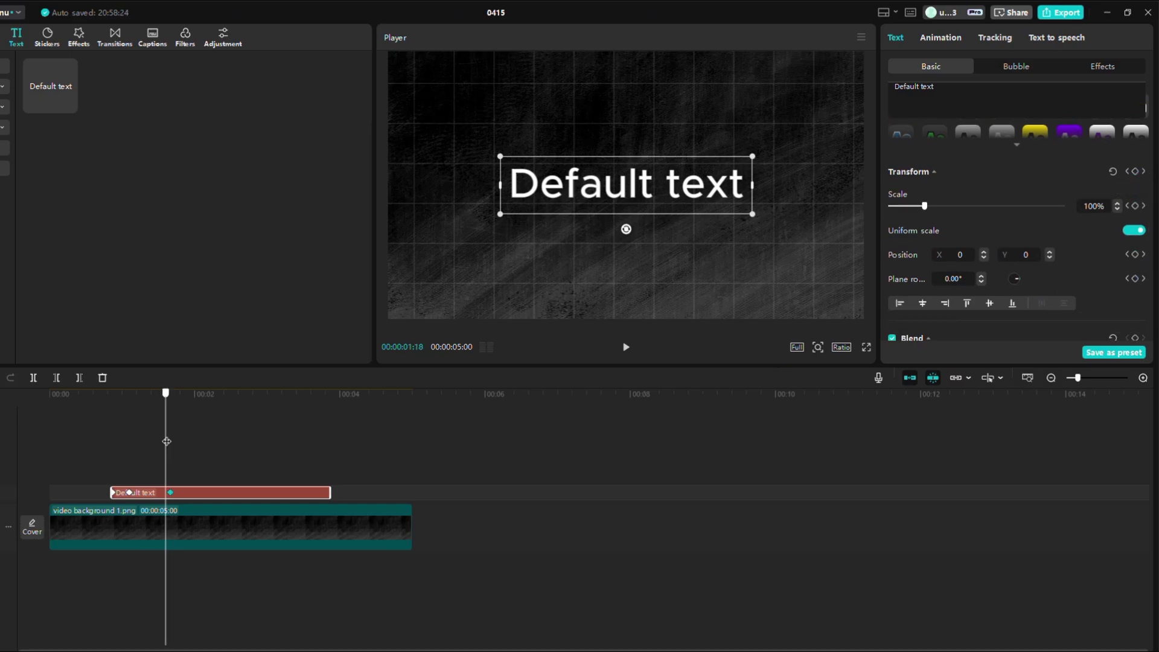
pyautogui.moveTo(171, 440); pyautogui.dragTo(187, 441)
pyautogui.moveTo(752, 214)
pyautogui.mouseDown()
pyautogui.moveTo(628, 187)
pyautogui.moveTo(612, 359)
pyautogui.moveTo(620, 323)
pyautogui.moveTo(622, 343)
pyautogui.mouseUp()
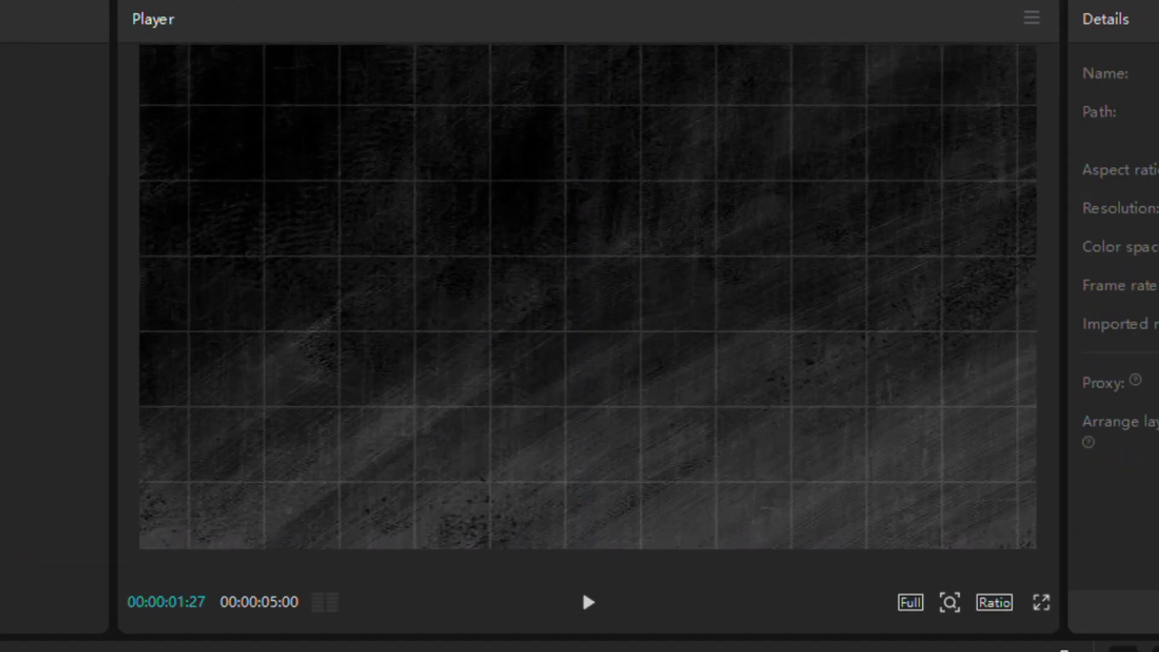
pyautogui.click(588, 602)
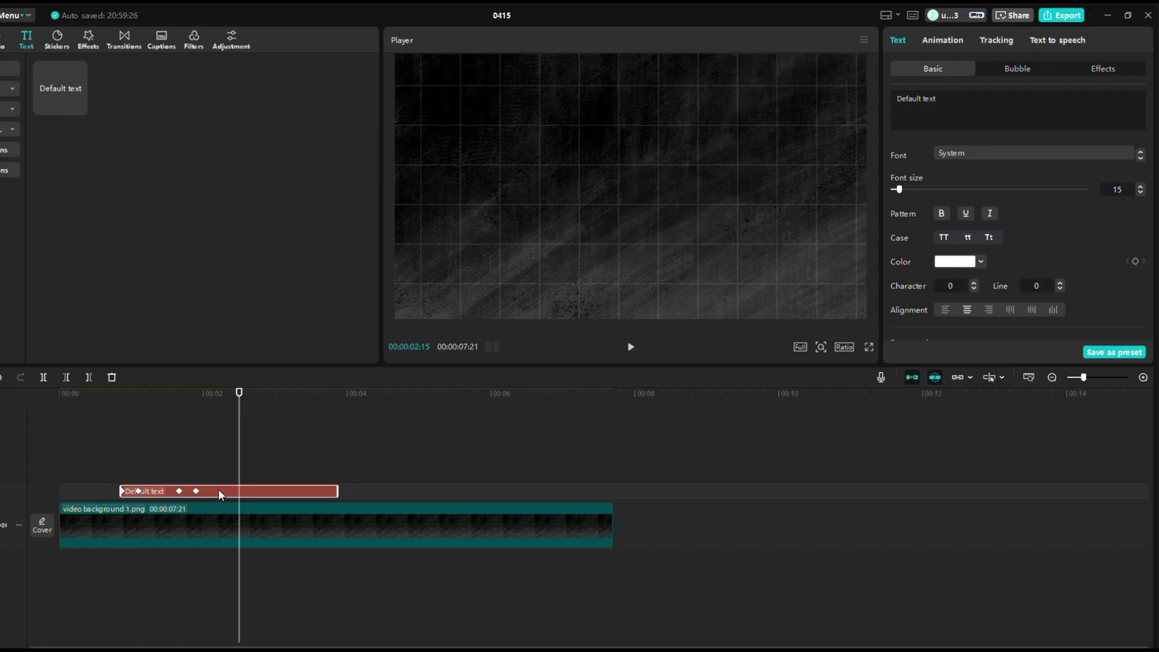
# - Duplicate the Default text clip around 00:04 and set an opacity keyframe on the copy
pyautogui.hotkey('ctrl', 'c')
pyautogui.hotkey('ctrl', 'v')
pyautogui.moveTo(495, 410); pyautogui.dragTo(442, 496)
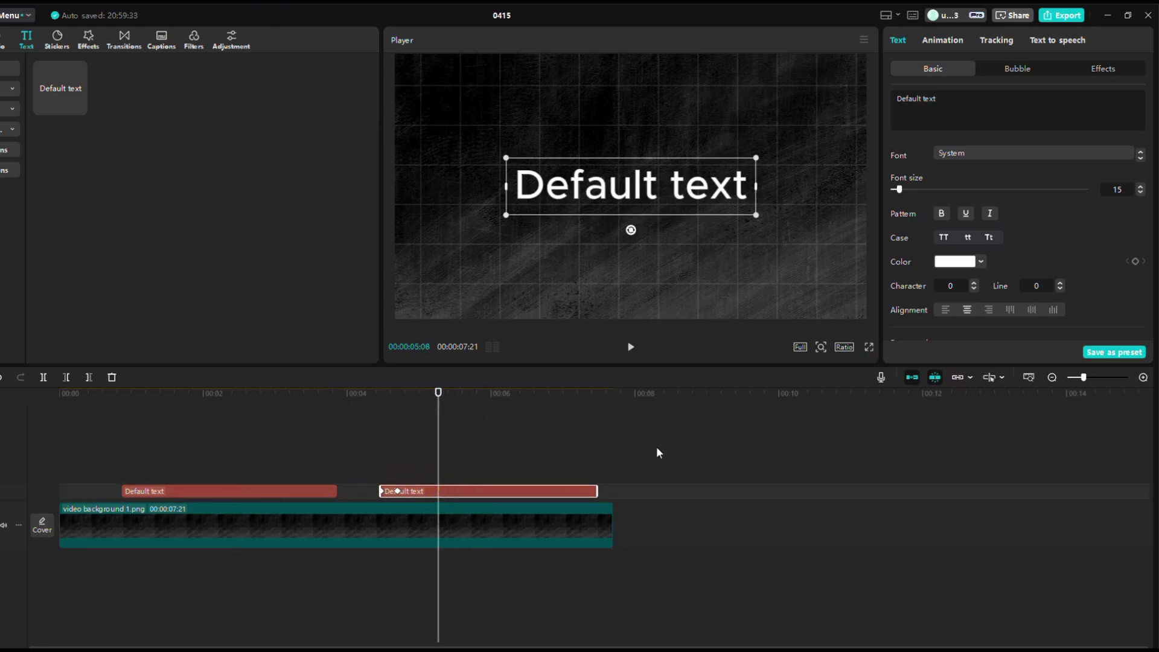
pyautogui.scroll(-5, 1044, 226)
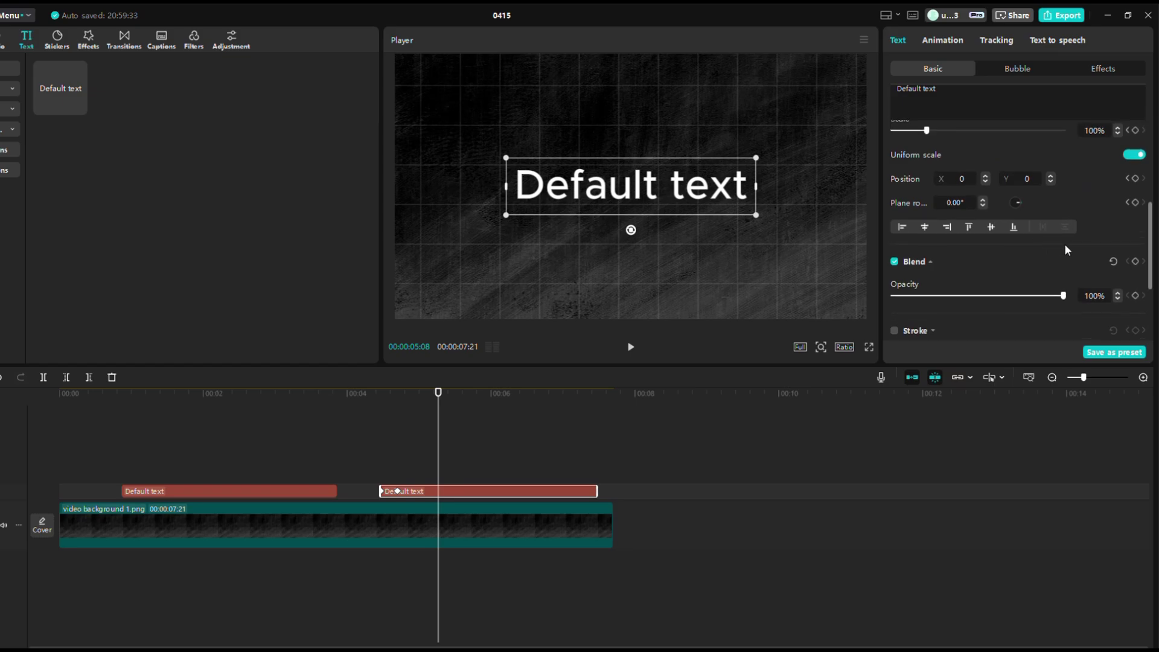
pyautogui.scroll(1, 1066, 247)
pyautogui.scroll(-3, 1071, 250)
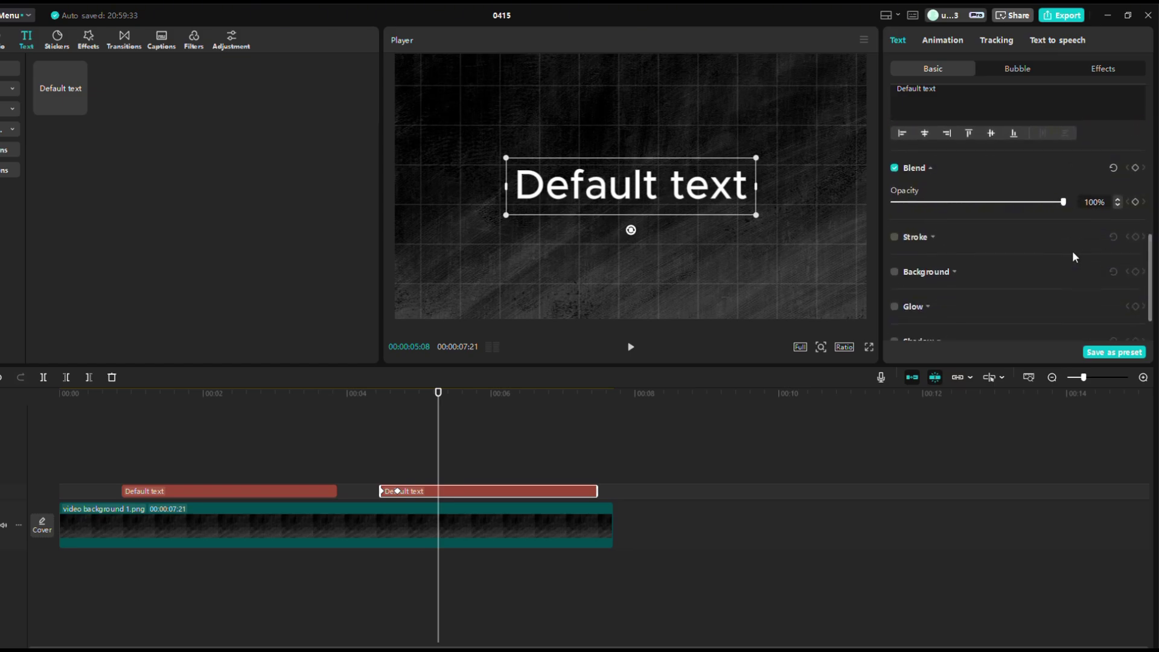
pyautogui.click(1135, 168)
# - Fade the copy to 0% opacity at 00:00:05:14 and preview the fade-out from 04:12
pyautogui.moveTo(441, 461); pyautogui.dragTo(453, 461)
pyautogui.moveTo(971, 199); pyautogui.dragTo(891, 201)
pyautogui.click(388, 415)
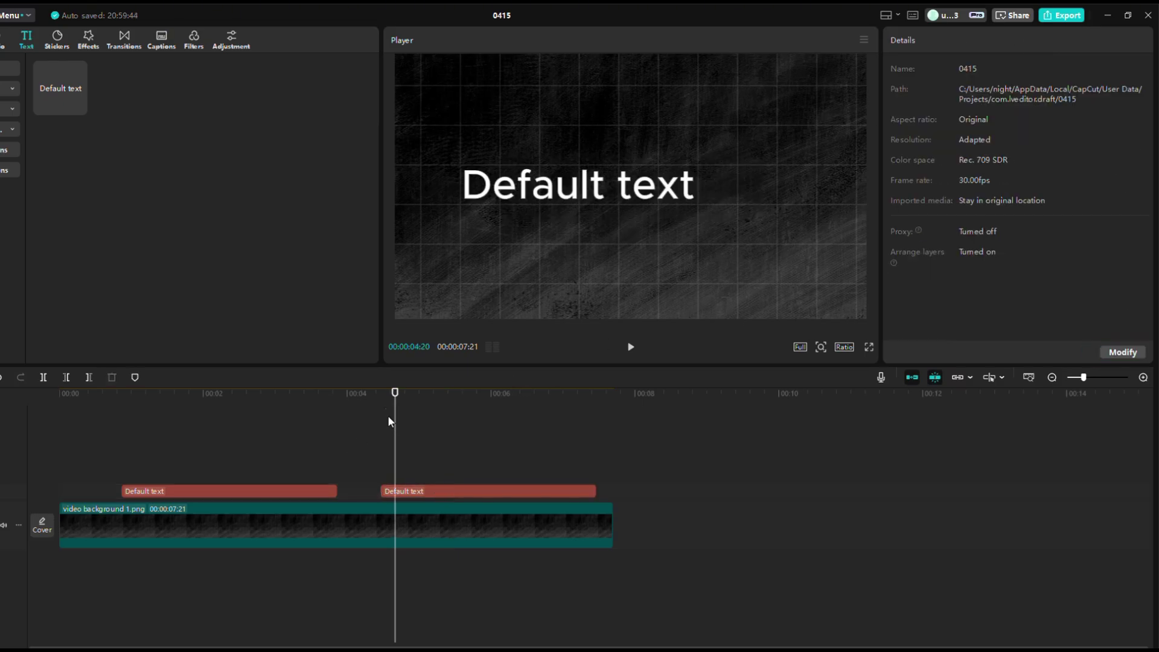
pyautogui.click(631, 347)
pyautogui.press('space')
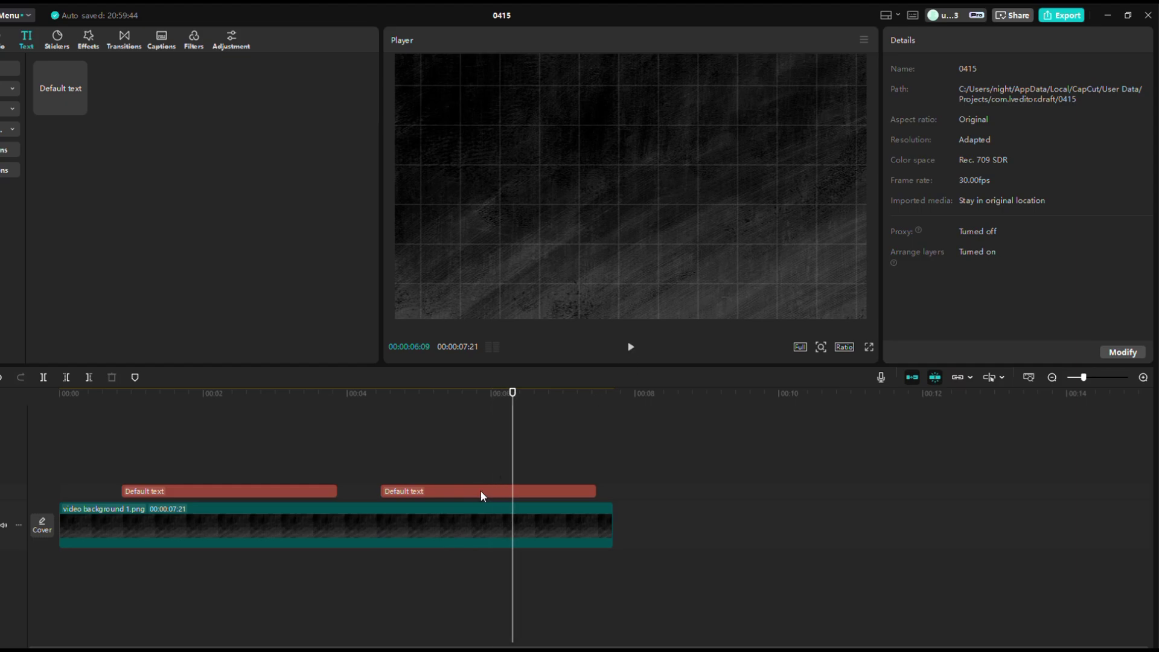
pyautogui.click(438, 493)
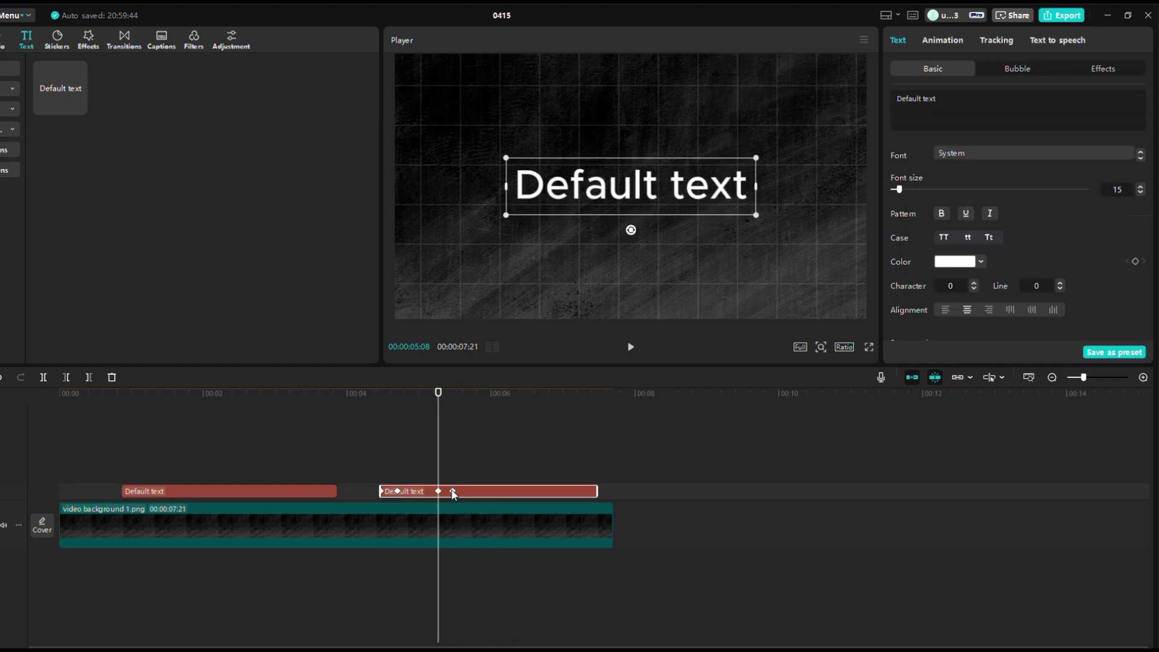
pyautogui.click(376, 453)
pyautogui.click(631, 347)
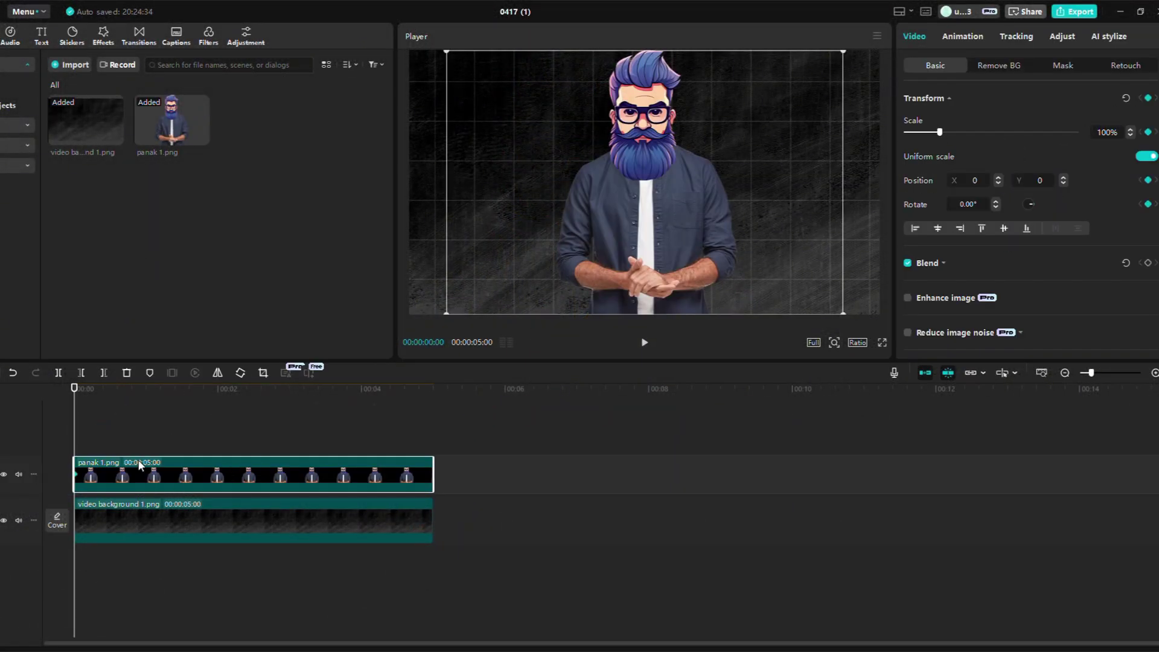
# - Play the character animation back from the start of the timeline
pyautogui.moveTo(77, 435); pyautogui.dragTo(88, 436)
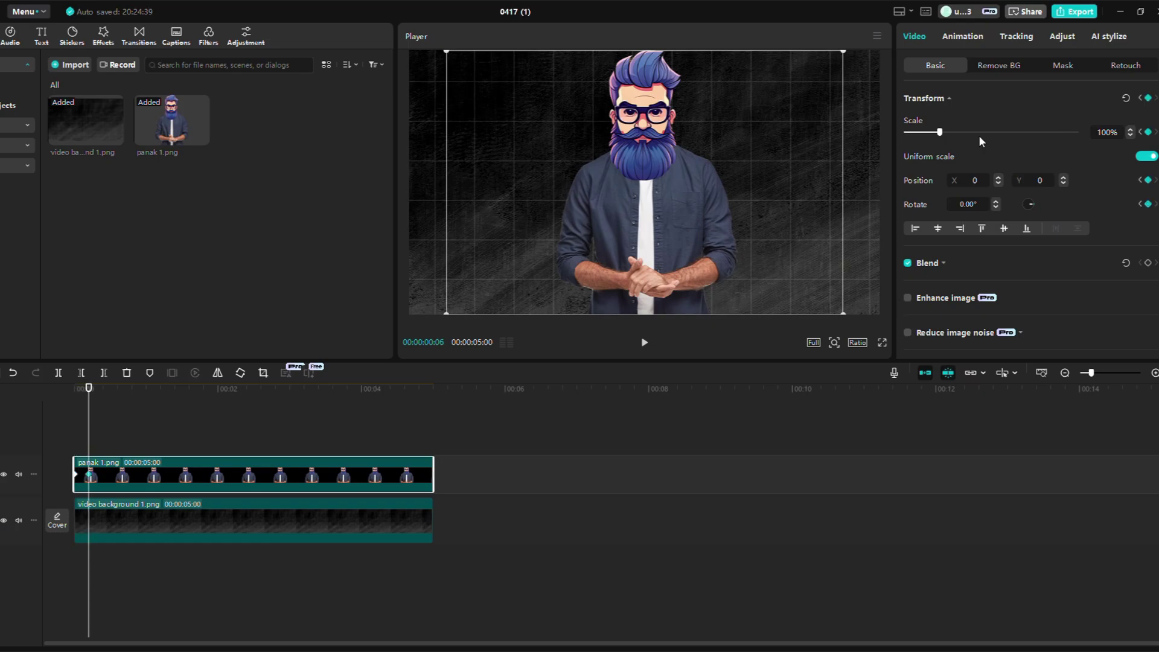
pyautogui.moveTo(92, 441); pyautogui.dragTo(67, 437)
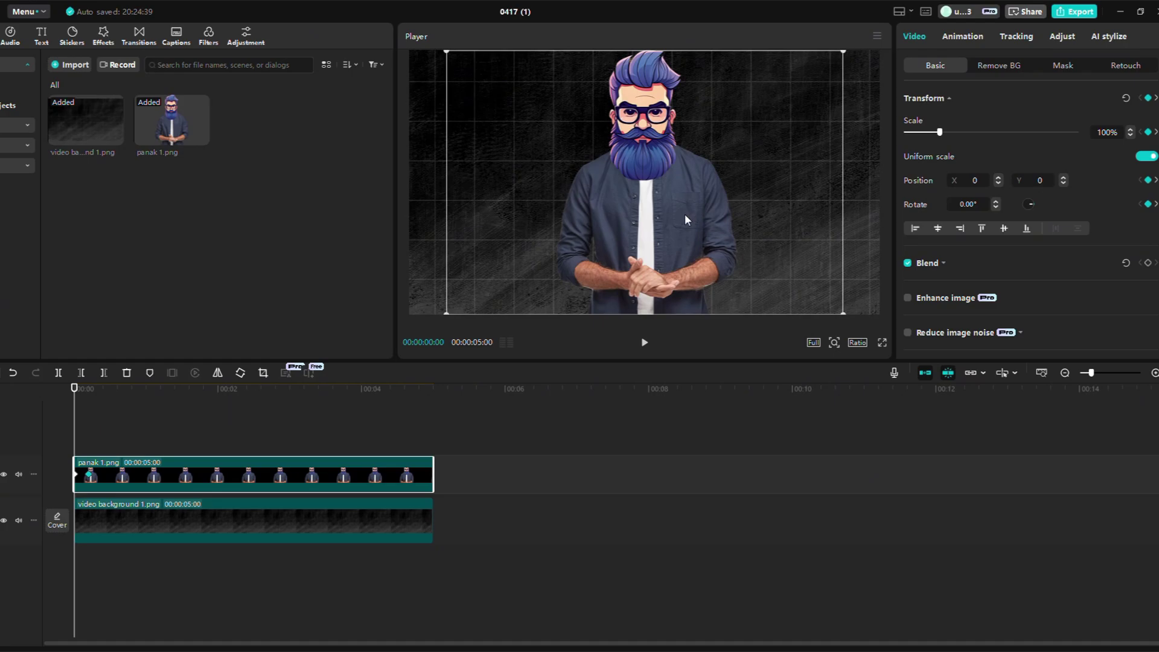
pyautogui.moveTo(657, 181); pyautogui.dragTo(656, 453)
pyautogui.press('space')
# - Add a Default text clip on its own track, starting at about 00:00:00:09
pyautogui.click(41, 36)
pyautogui.click(93, 103)
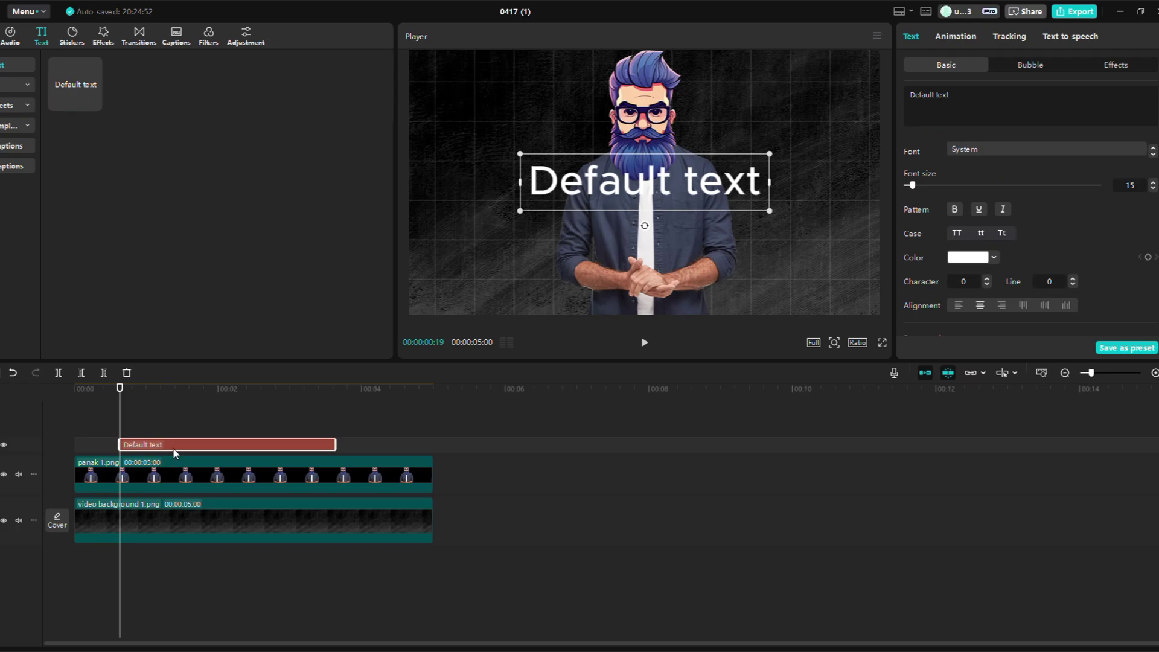
pyautogui.moveTo(173, 452); pyautogui.dragTo(170, 495)
pyautogui.click(154, 460)
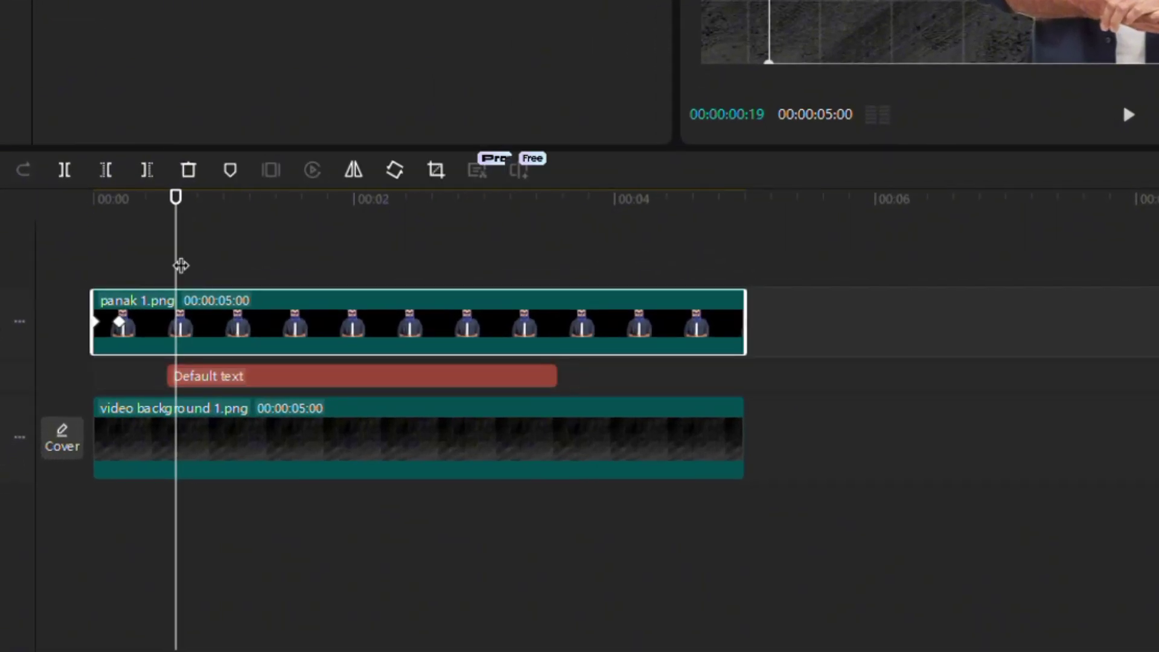
pyautogui.moveTo(181, 266); pyautogui.dragTo(137, 279)
pyautogui.moveTo(207, 378); pyautogui.dragTo(181, 381)
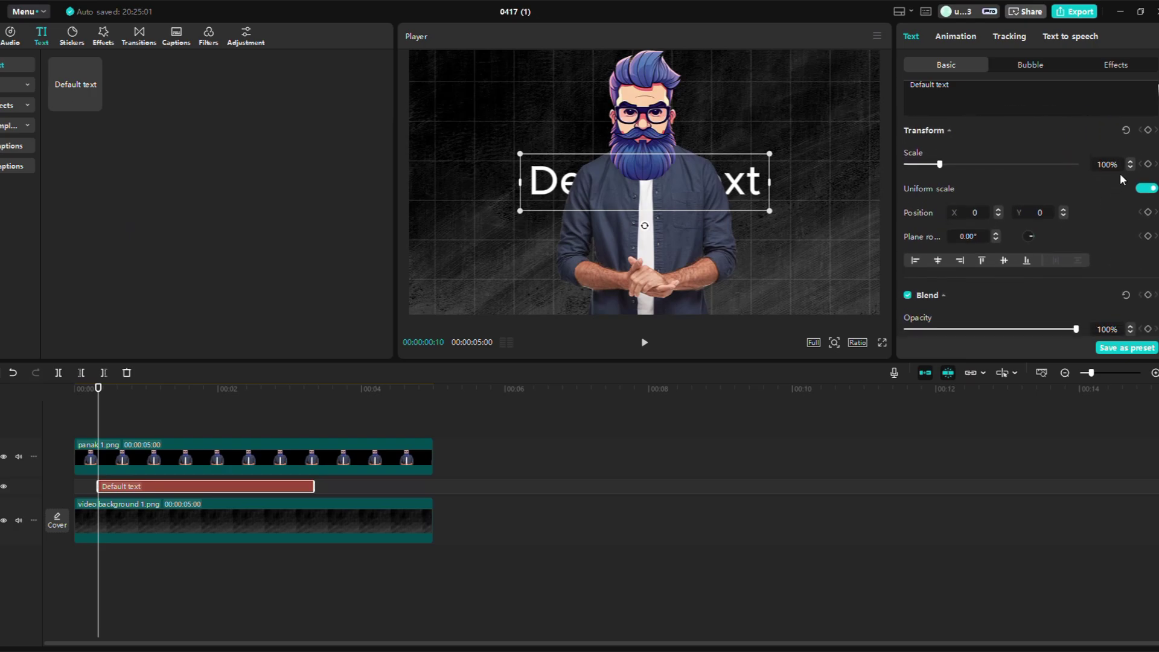
# - Keyframe the text, then at 00:00:00:20 move it up beside the character's head
pyautogui.scroll(1, 1122, 180)
pyautogui.click(1148, 170)
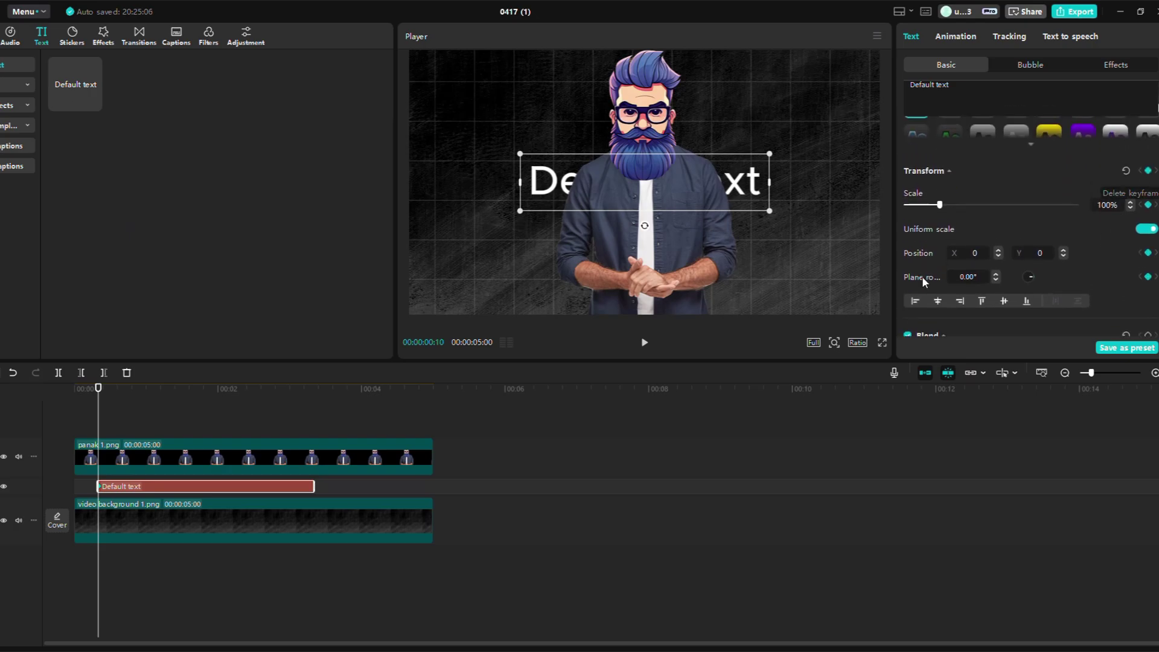
pyautogui.moveTo(99, 409); pyautogui.dragTo(122, 410)
pyautogui.click(1148, 171)
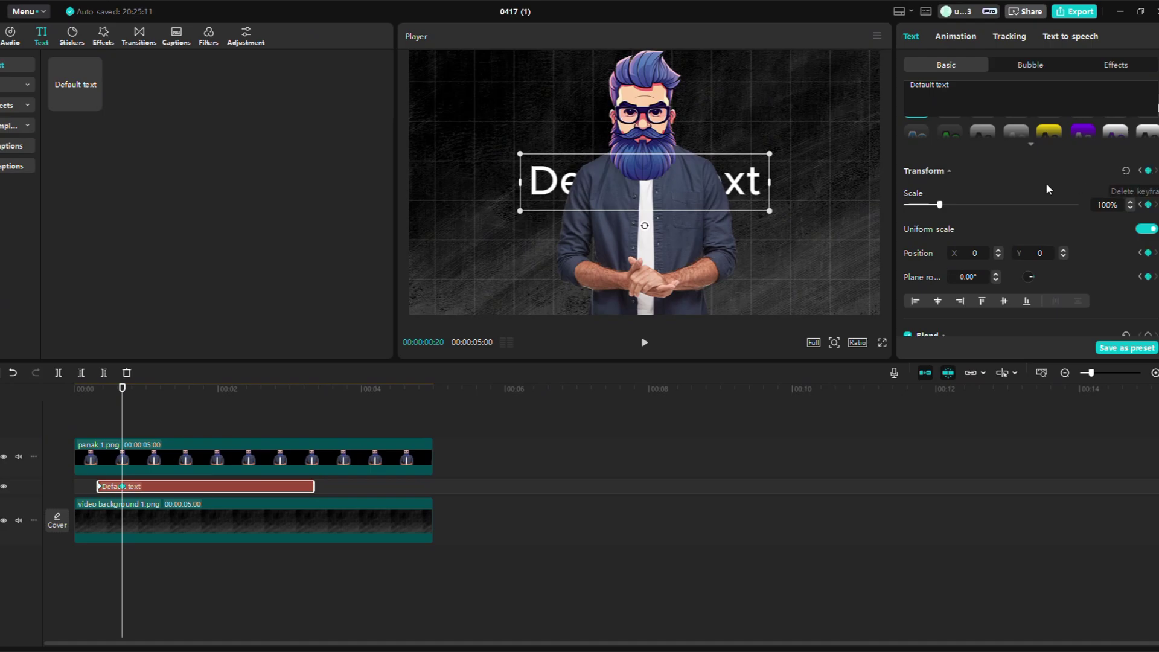
pyautogui.moveTo(730, 191); pyautogui.dragTo(823, 125)
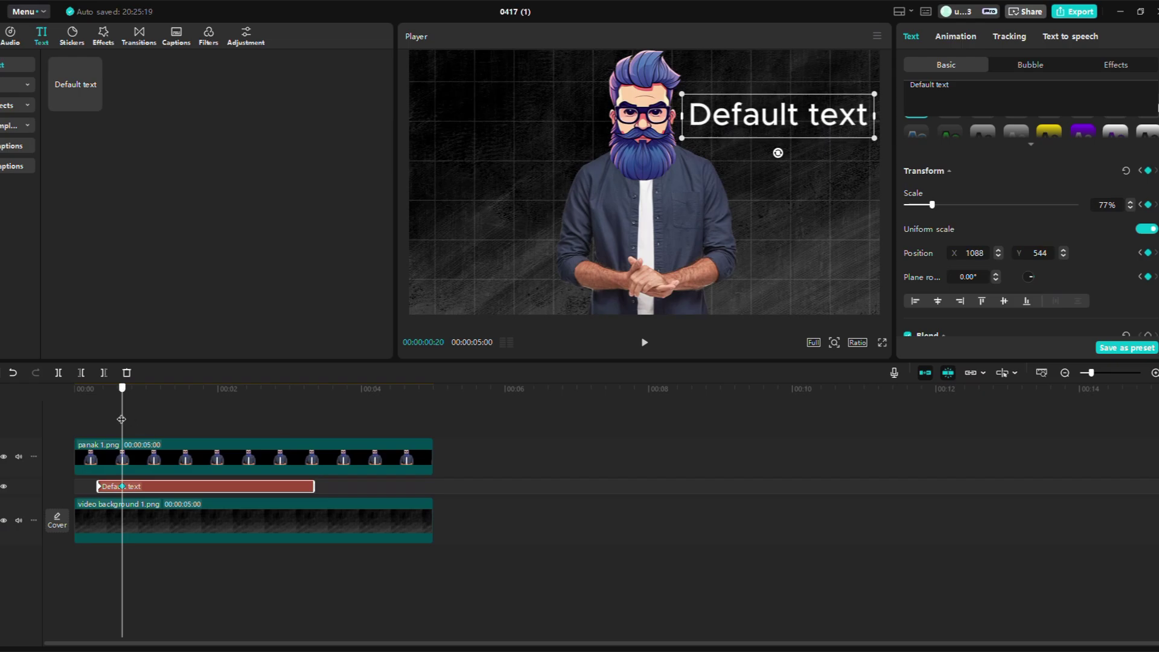
# - At 00:00:00:10, shrink the text to 52% and tilt it for its starting pose
pyautogui.moveTo(121, 419); pyautogui.dragTo(96, 421)
pyautogui.moveTo(520, 211); pyautogui.dragTo(660, 209)
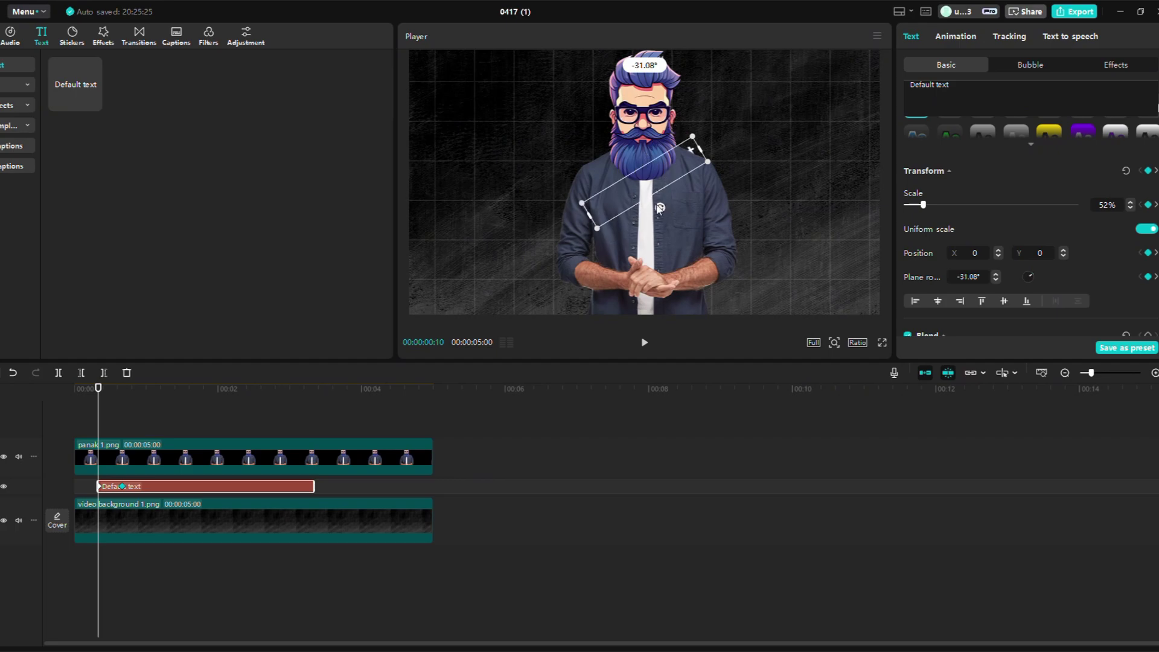
pyautogui.click(108, 420)
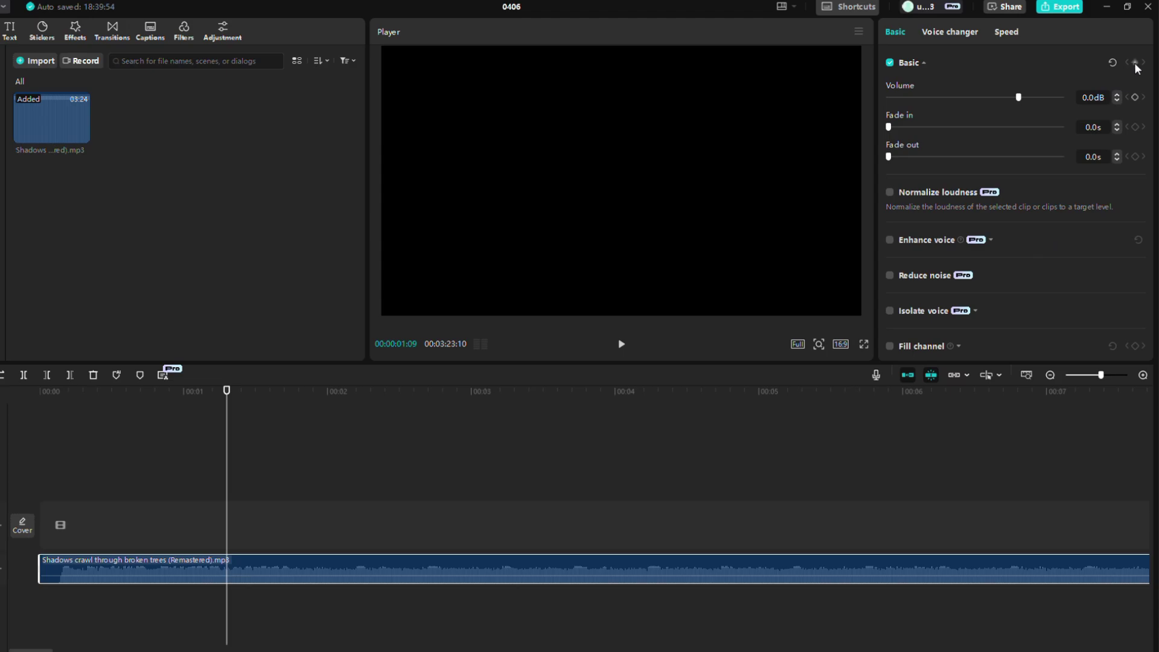
# - Keyframe the music at -11.8dB around 01:09, then back to 0.0dB at 01:22
pyautogui.click(1134, 63)
pyautogui.click(231, 498)
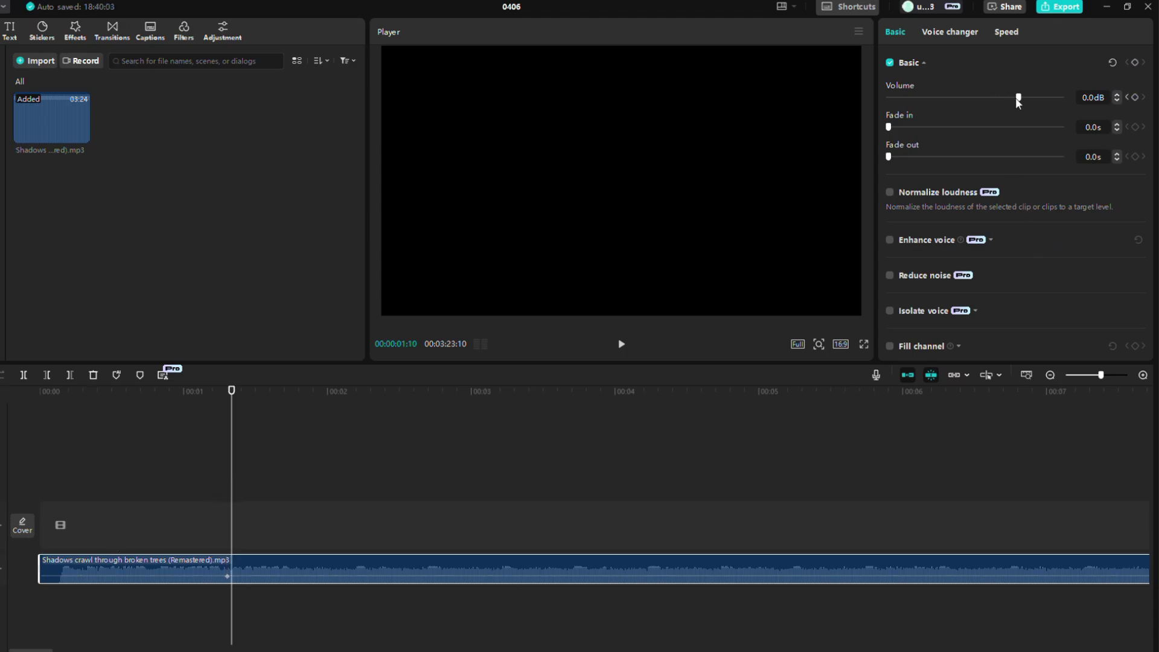
pyautogui.moveTo(1017, 100); pyautogui.dragTo(991, 105)
pyautogui.moveTo(227, 514); pyautogui.dragTo(294, 525)
pyautogui.click(1135, 63)
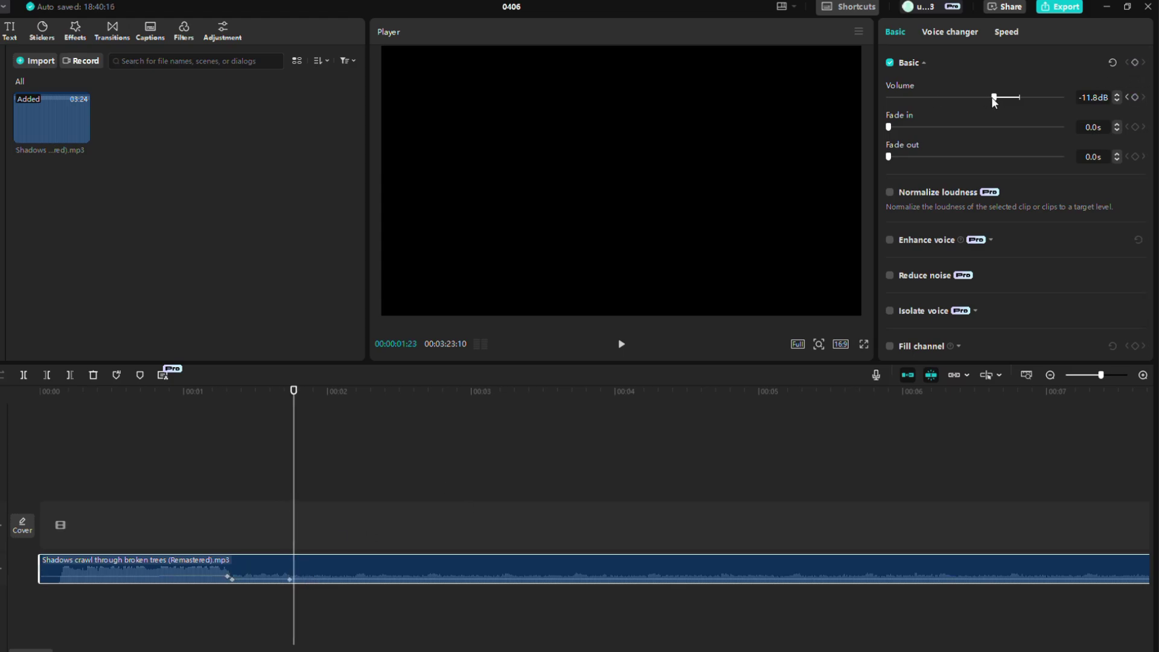
pyautogui.moveTo(992, 98); pyautogui.dragTo(1020, 101)
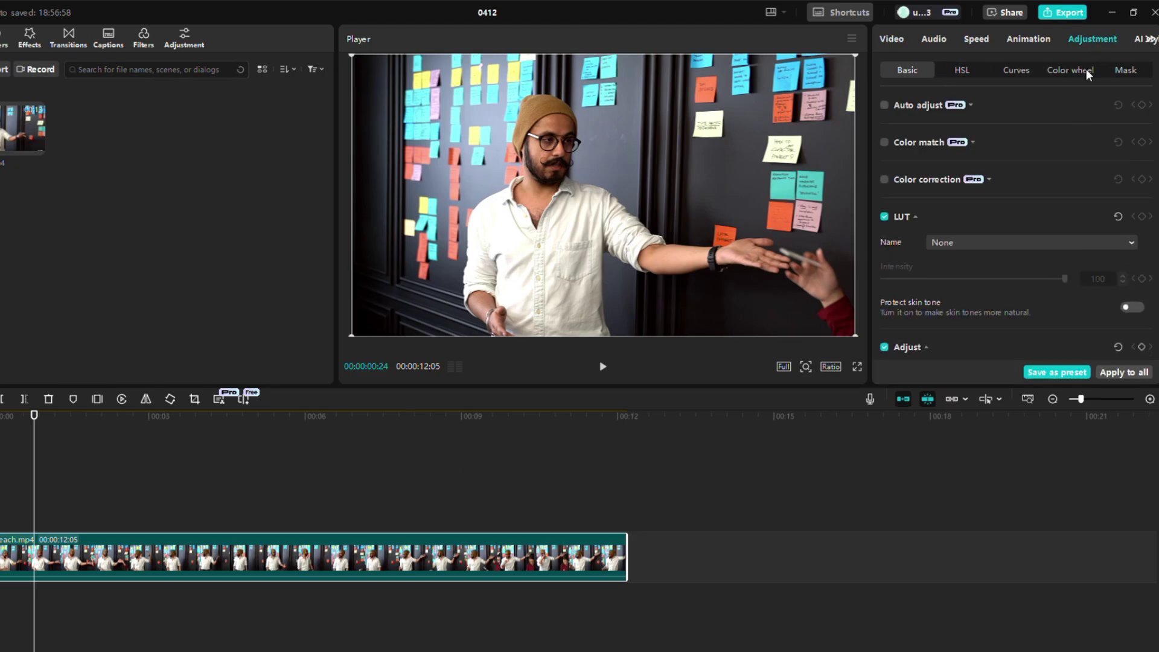
# - Keyframe saturation from 0 to -50 at 00:00:01:18, then back to 0 at 00:00:02:26
pyautogui.scroll(-5, 1065, 190)
pyautogui.scroll(-1, 1066, 191)
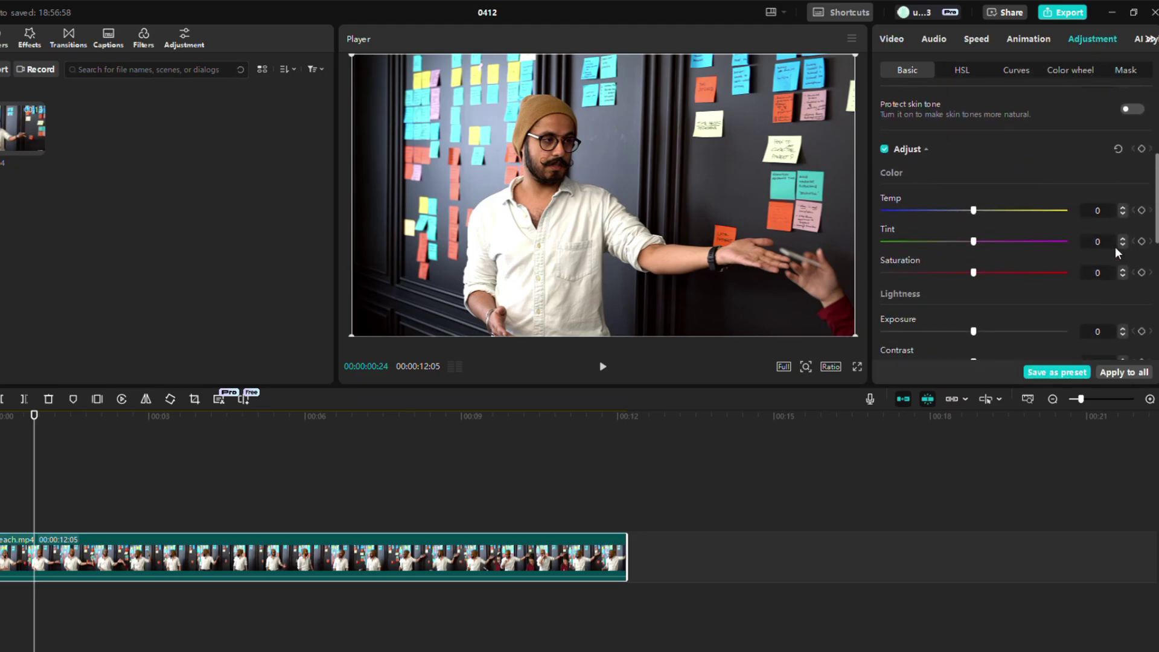
pyautogui.click(1141, 272)
pyautogui.moveTo(31, 508); pyautogui.dragTo(75, 504)
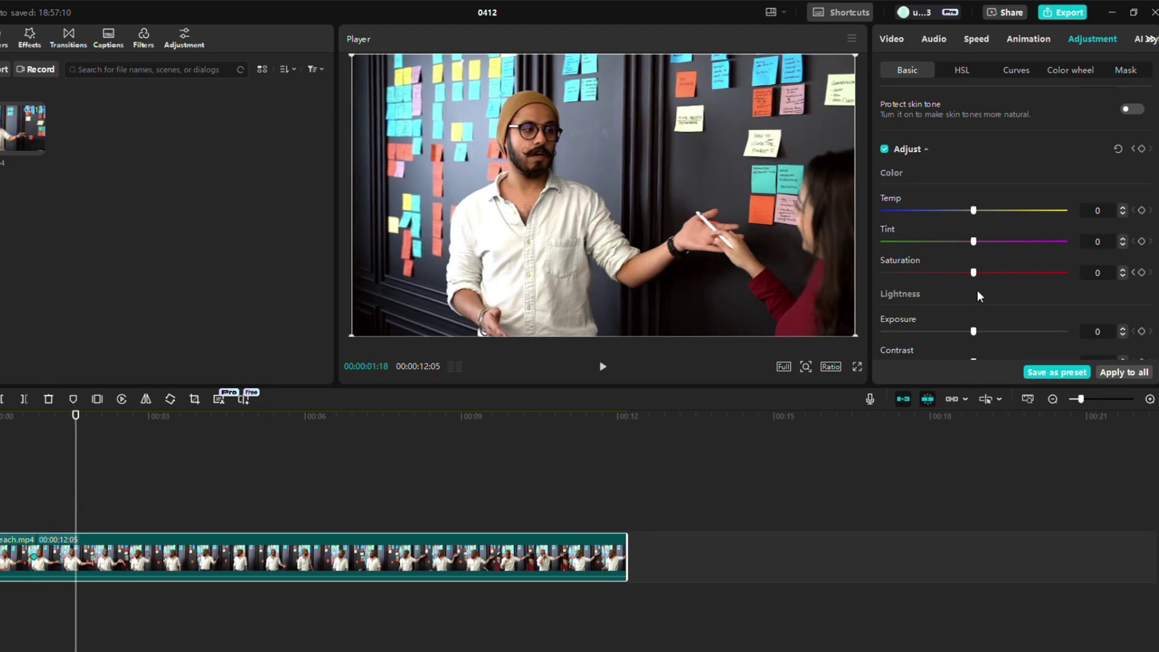
pyautogui.moveTo(973, 273); pyautogui.dragTo(783, 281)
pyautogui.click(22, 422)
pyautogui.click(600, 366)
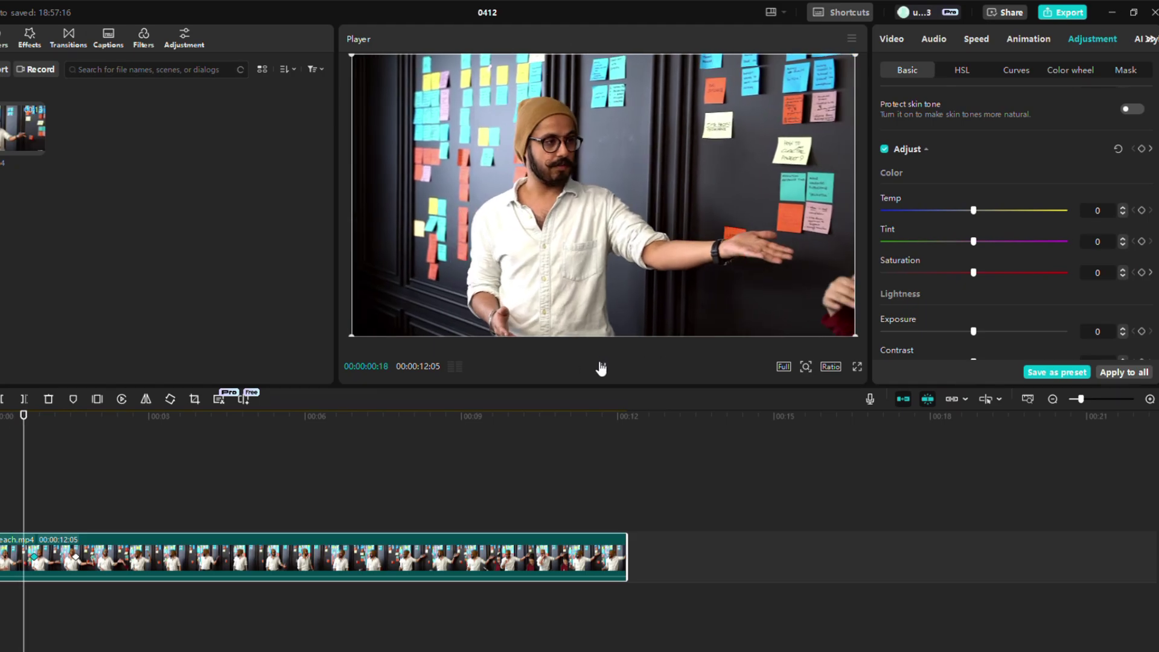
pyautogui.press('space')
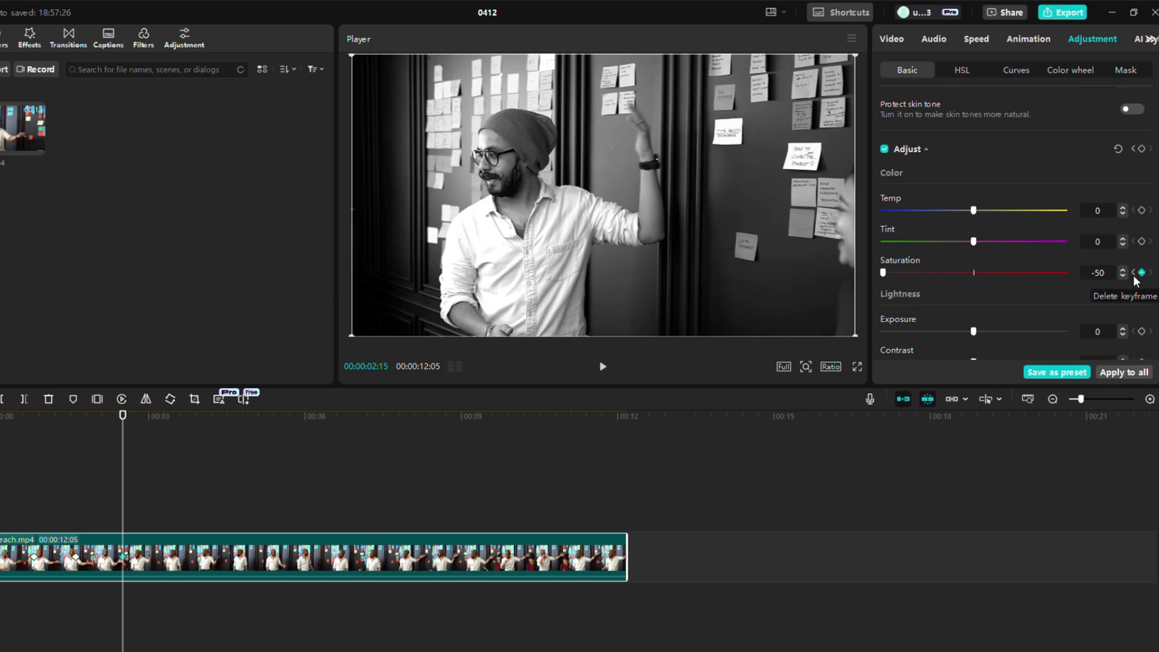
pyautogui.moveTo(123, 482); pyautogui.dragTo(151, 481)
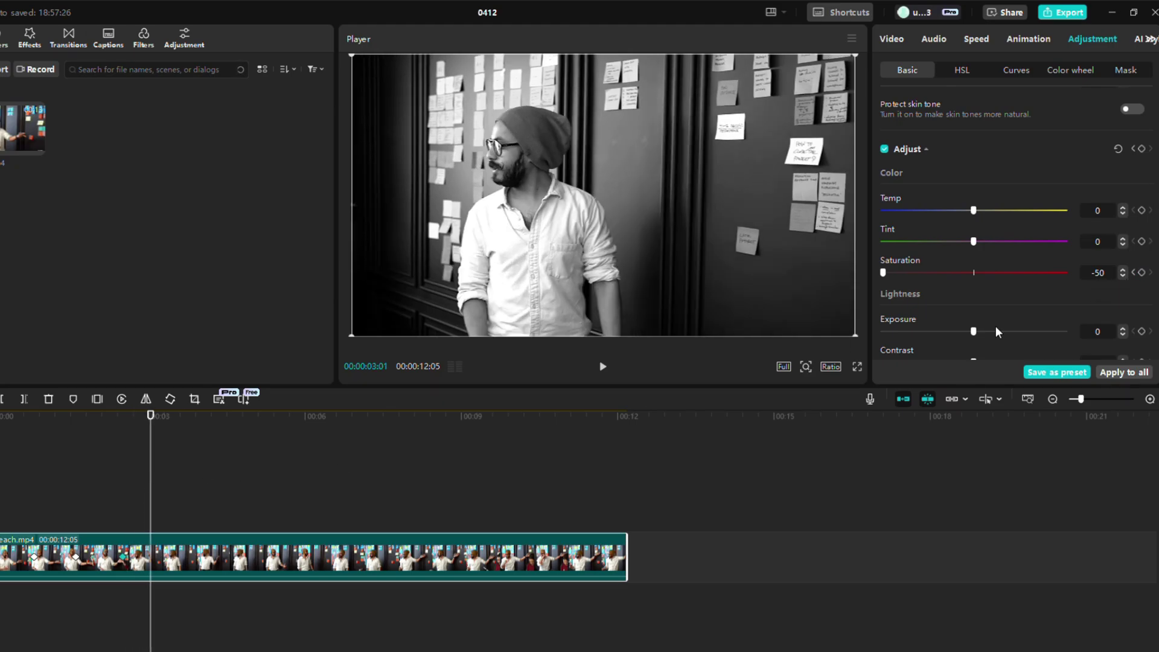
pyautogui.moveTo(887, 273); pyautogui.dragTo(974, 276)
# - Keyframe the adjustments at 00:00:04:12, then set Exposure 4 and Contrast 8 at 00:00:04:26
pyautogui.moveTo(151, 494); pyautogui.dragTo(222, 494)
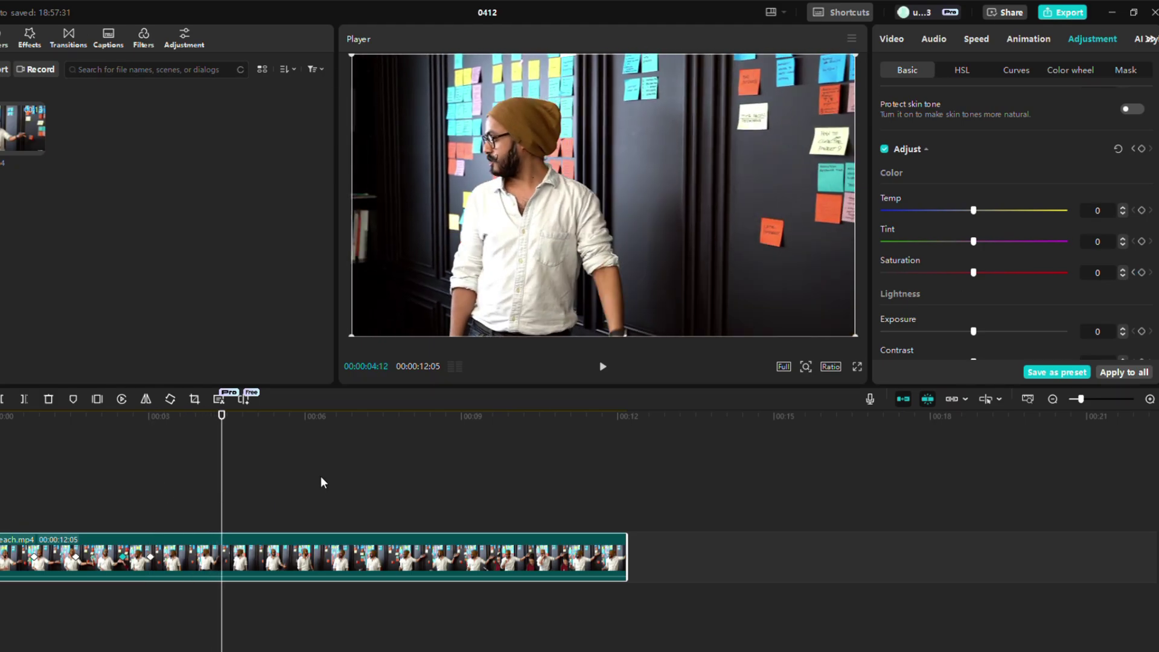
pyautogui.click(1142, 149)
pyautogui.moveTo(221, 511); pyautogui.dragTo(245, 510)
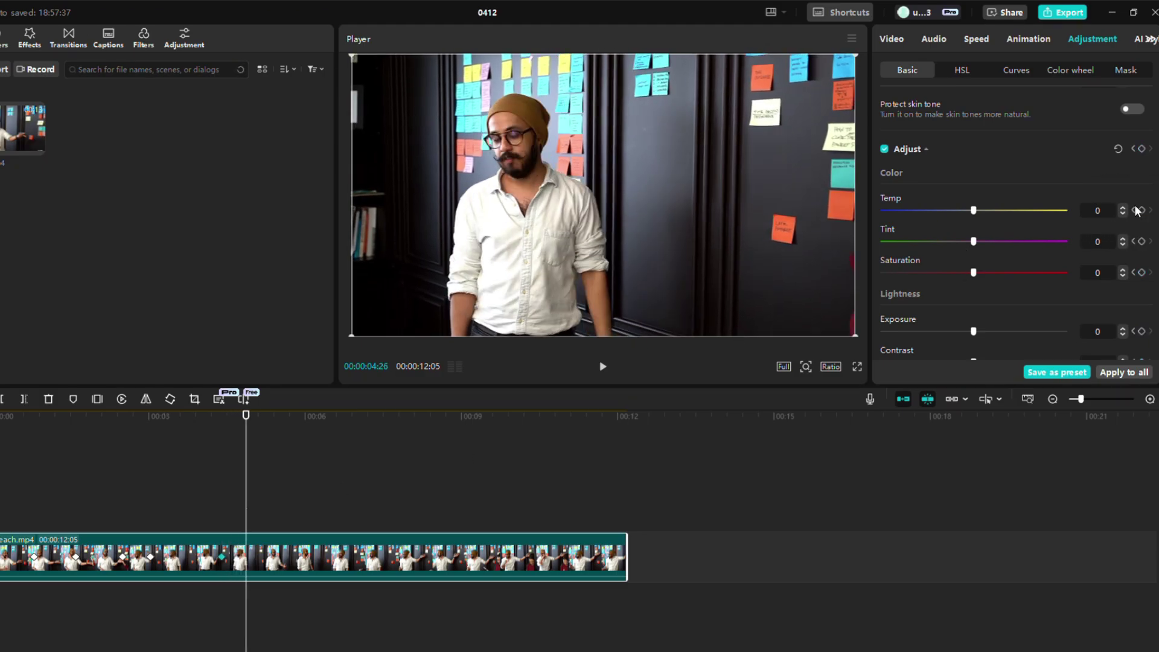
pyautogui.scroll(-3, 1056, 241)
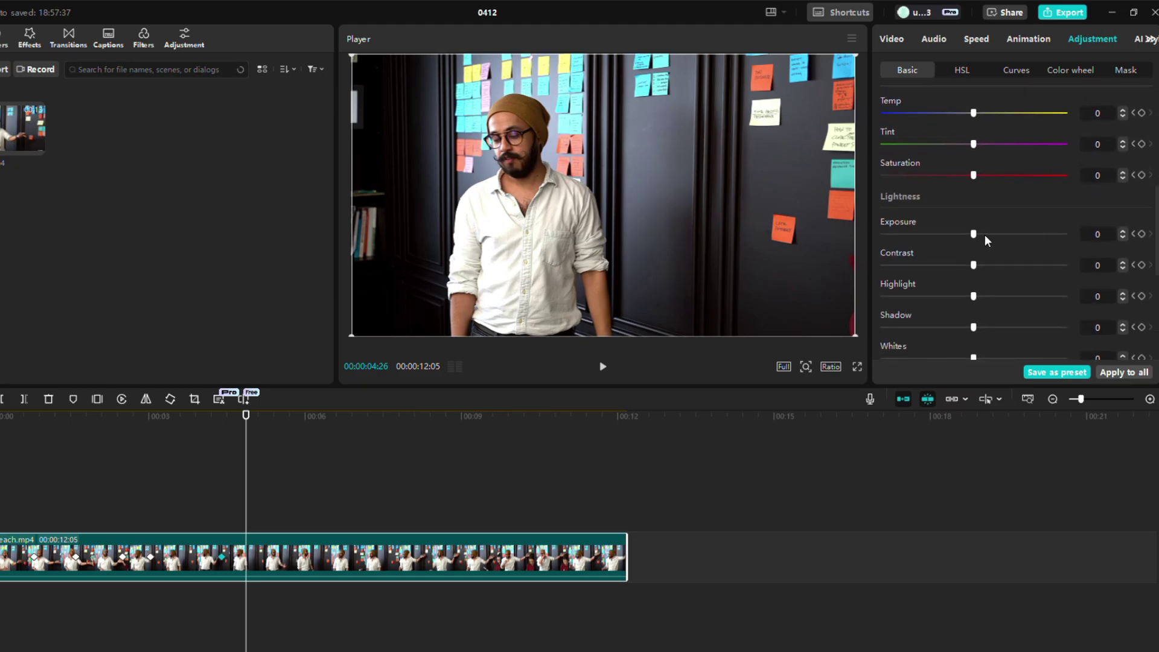
pyautogui.moveTo(973, 234); pyautogui.dragTo(987, 273)
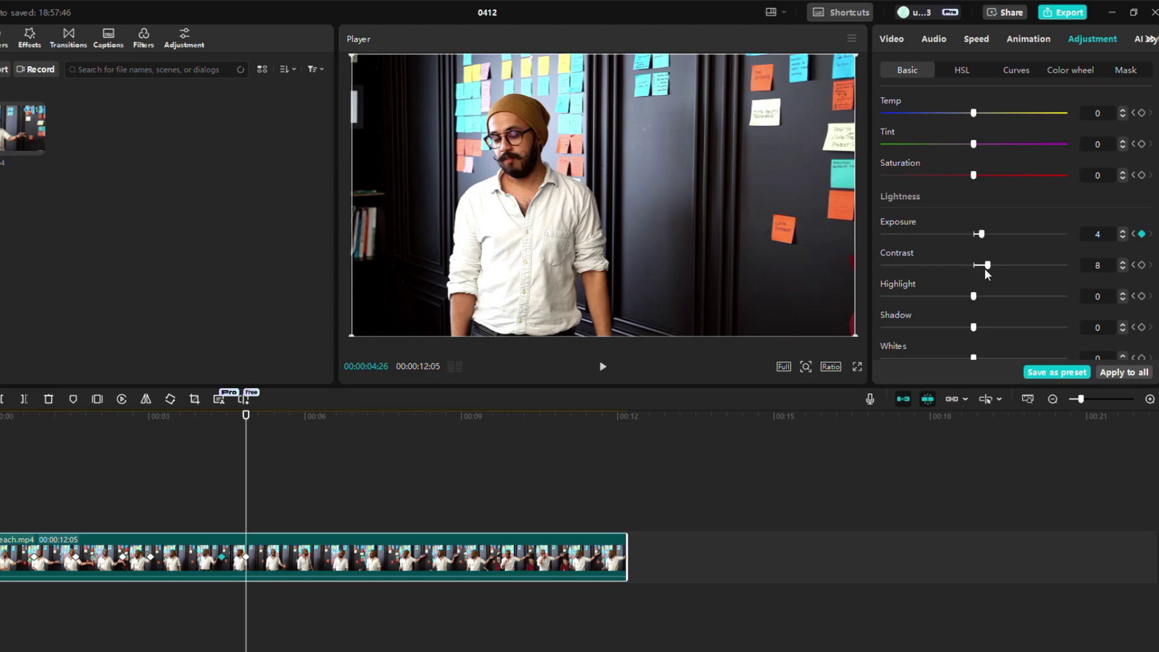
pyautogui.scroll(-8, 1005, 259)
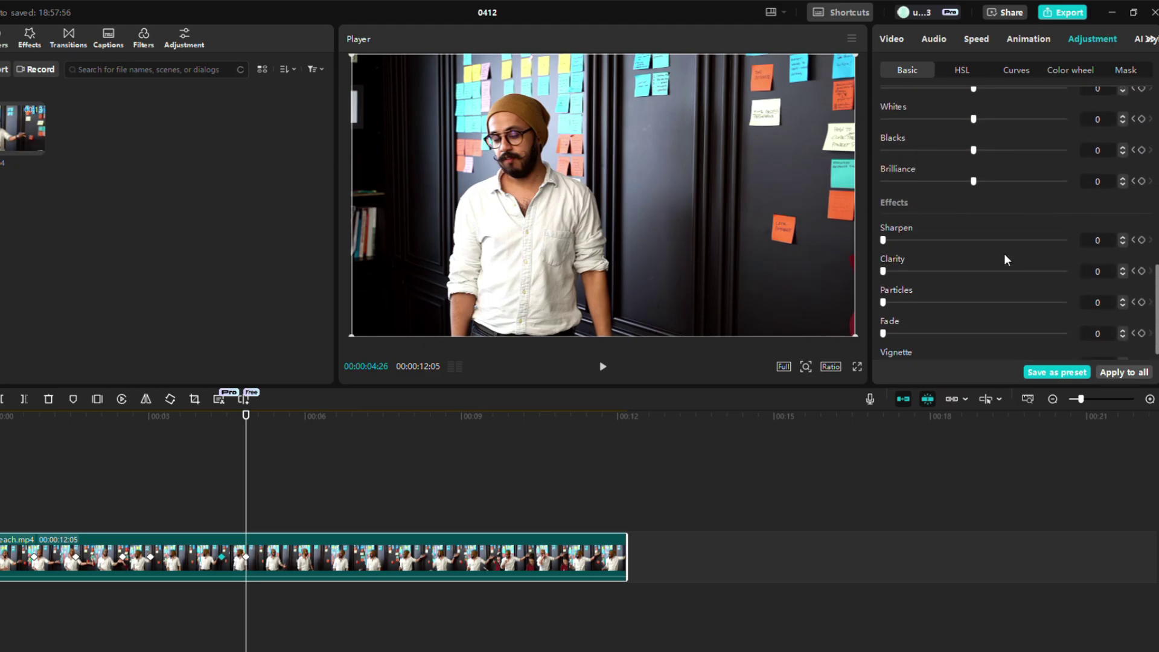
pyautogui.click(212, 445)
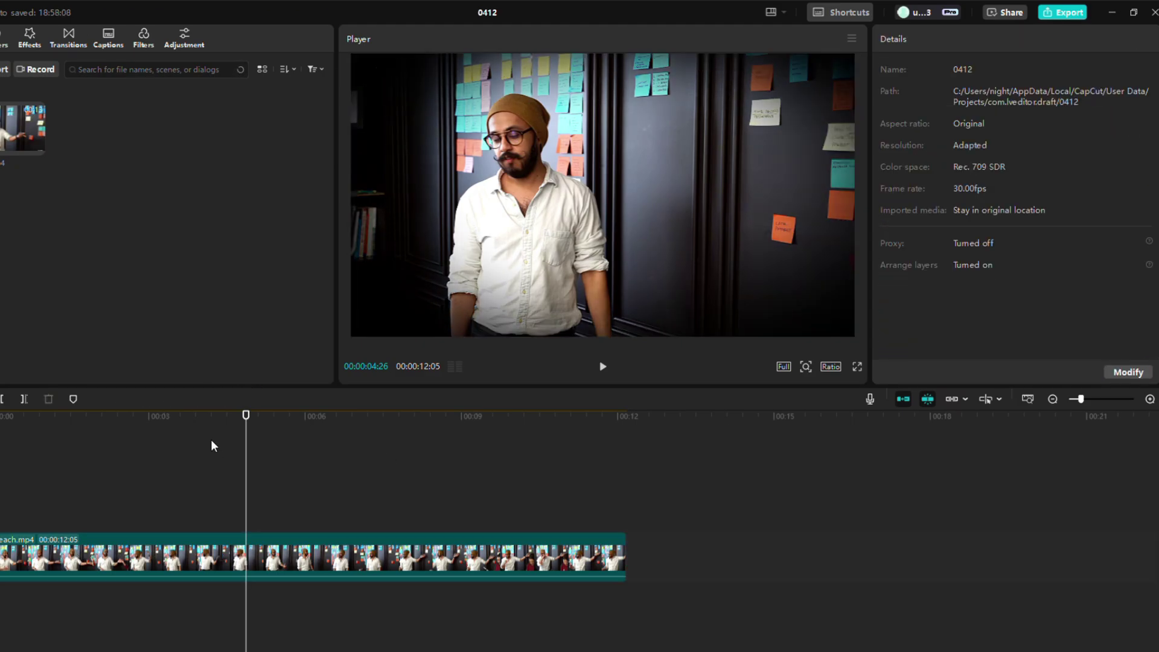